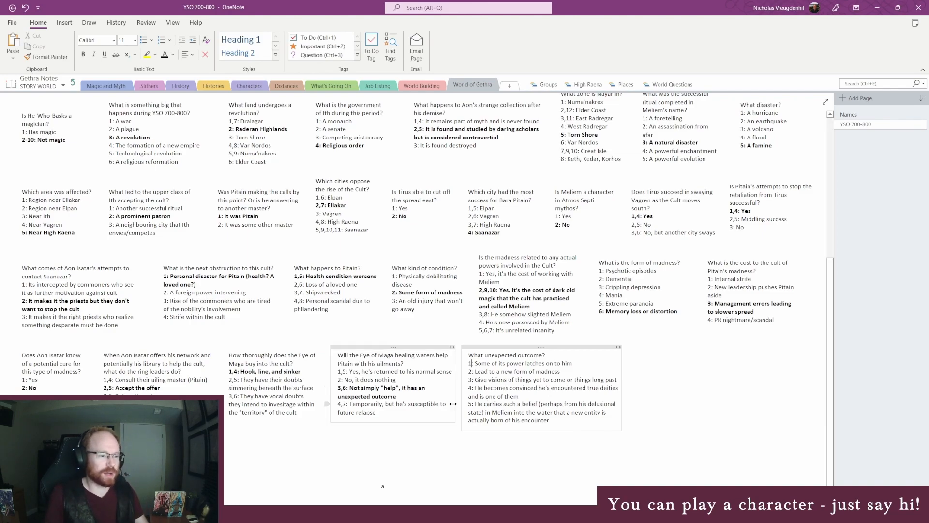
# - Switch to the RANDOM.ORG browser window and generate a random number with the maximum set to 5
pyautogui.hotkey('alt', 'Tab')
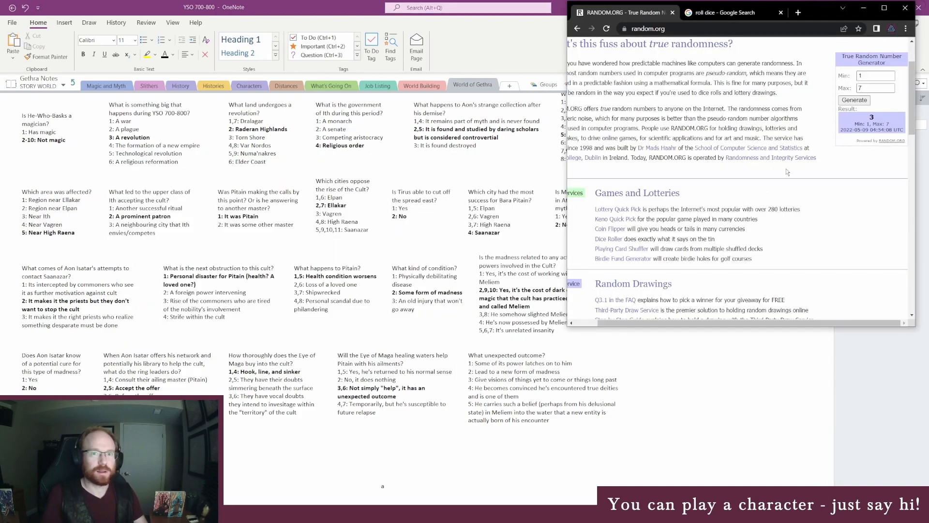
pyautogui.write('5')
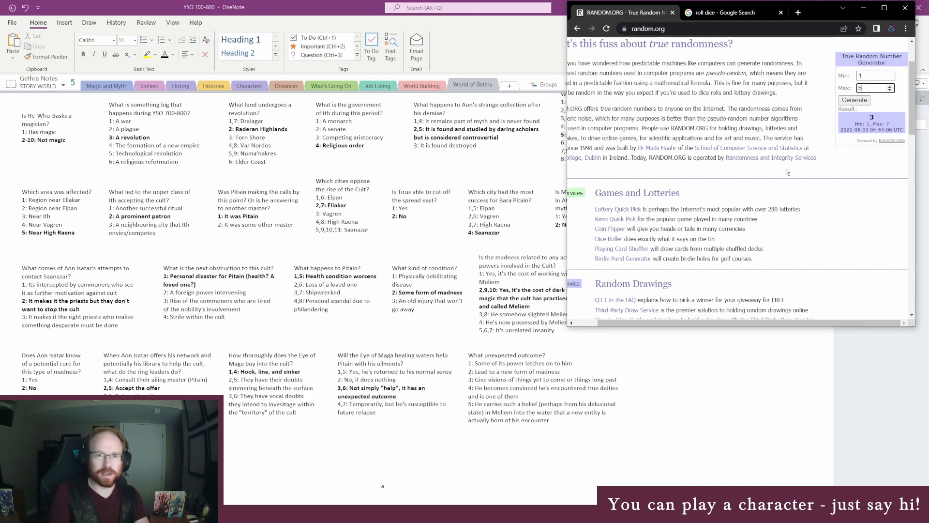
pyautogui.press('Return')
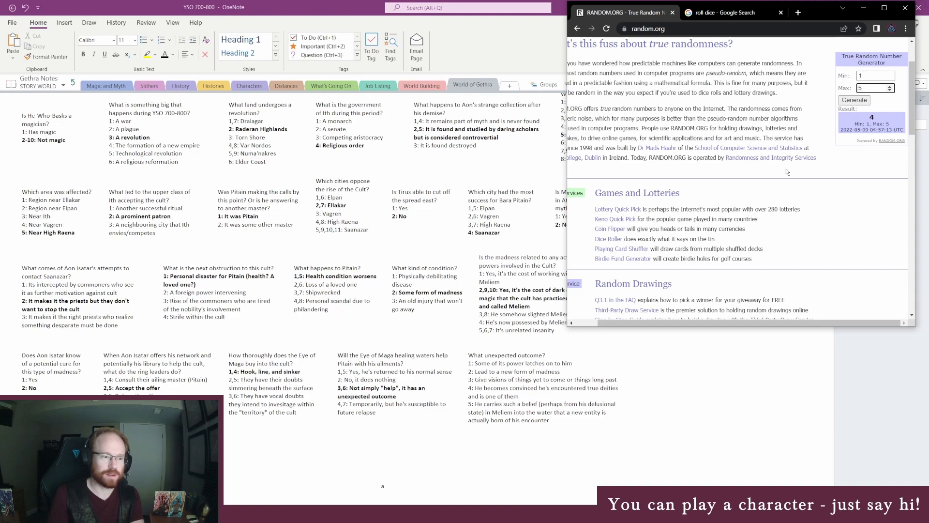
# - Switch back to OneNote and bold option 4 under the question "What unexpected outcome?"
pyautogui.hotkey('alt', 'Tab')
pyautogui.tripleClick(507, 391)
pyautogui.click(508, 390)
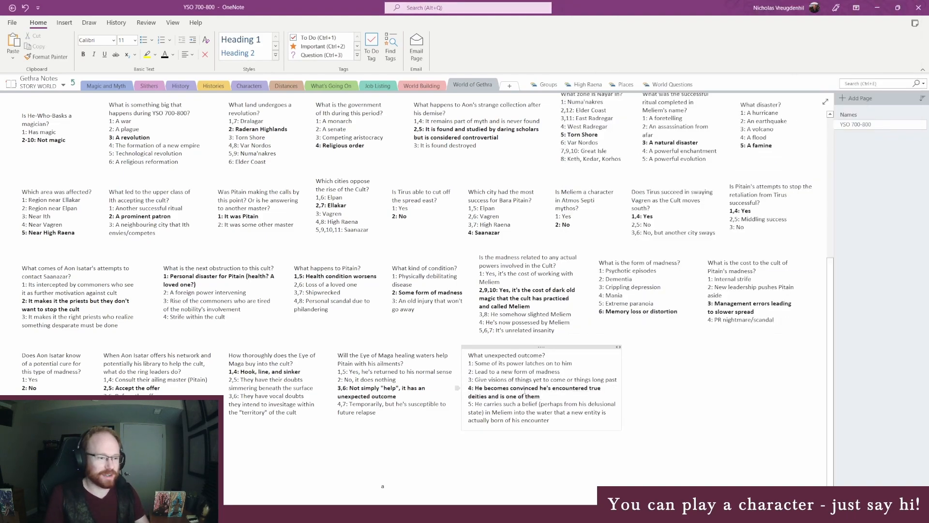
pyautogui.click(545, 396)
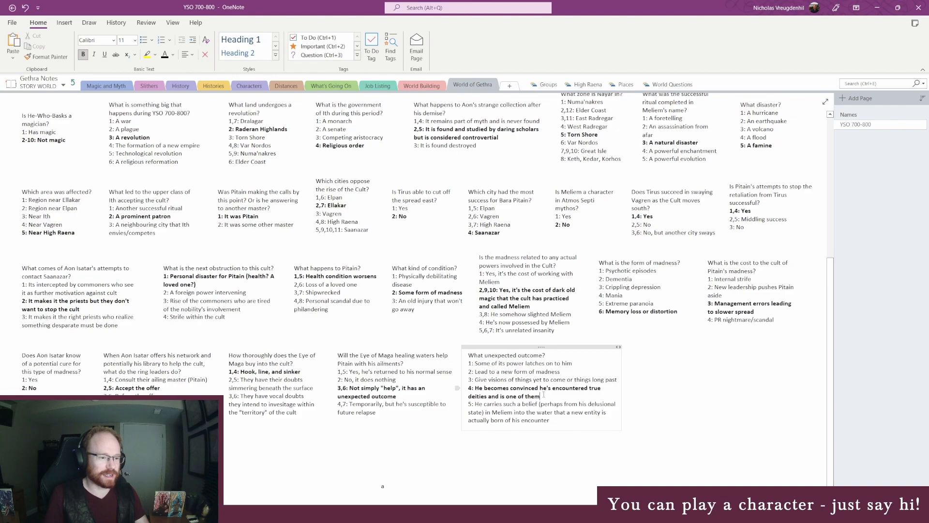
pyautogui.click(643, 357)
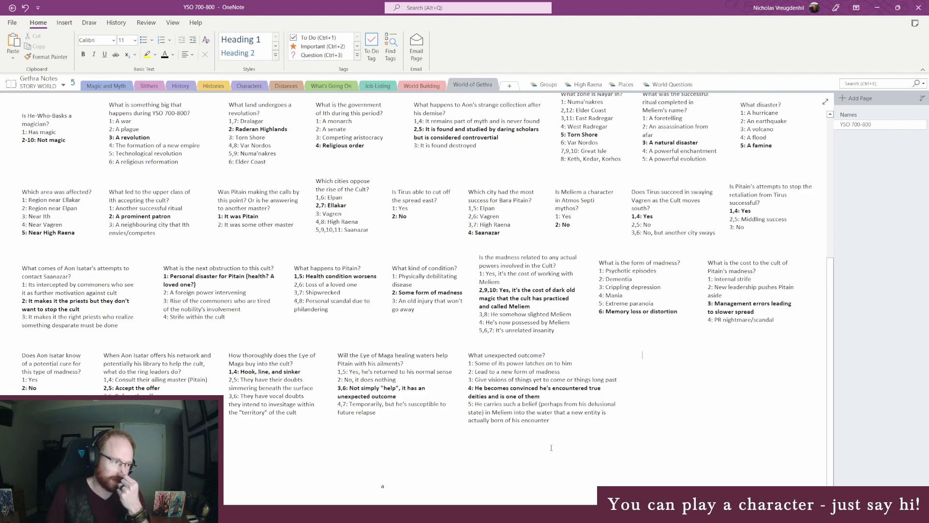
# - Switch to the Gethra Globe map in Photos and examine the lands between the Elder Coast, the Eye of Maga and East Radregar
pyautogui.hotkey('alt', 'Tab')
pyautogui.moveTo(351, 246); pyautogui.dragTo(627, 216)
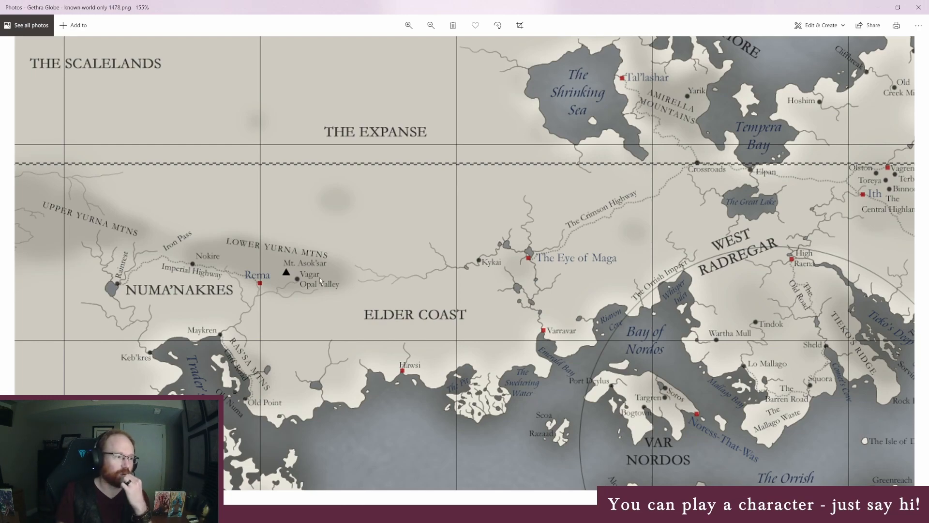
pyautogui.moveTo(595, 274); pyautogui.dragTo(419, 301)
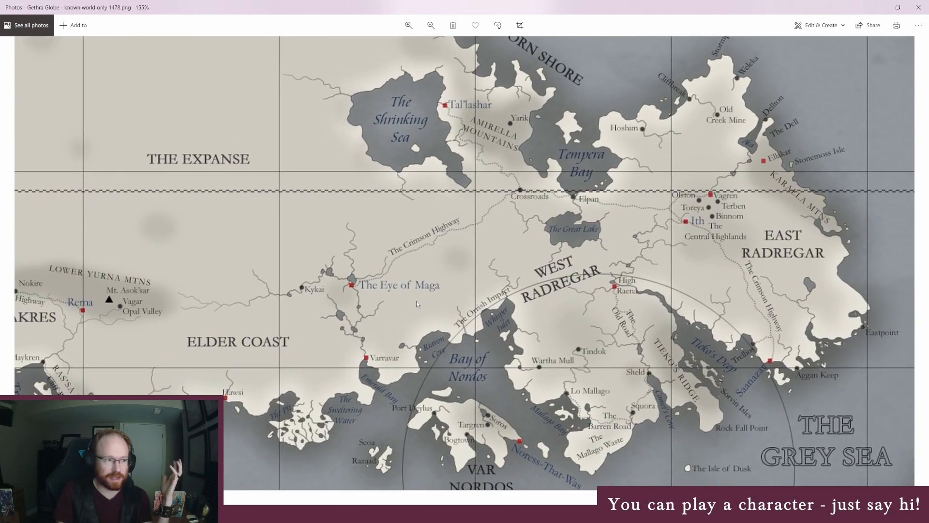
pyautogui.moveTo(430, 212); pyautogui.dragTo(400, 249)
pyautogui.moveTo(563, 296); pyautogui.dragTo(621, 345)
pyautogui.moveTo(510, 148); pyautogui.dragTo(495, 149)
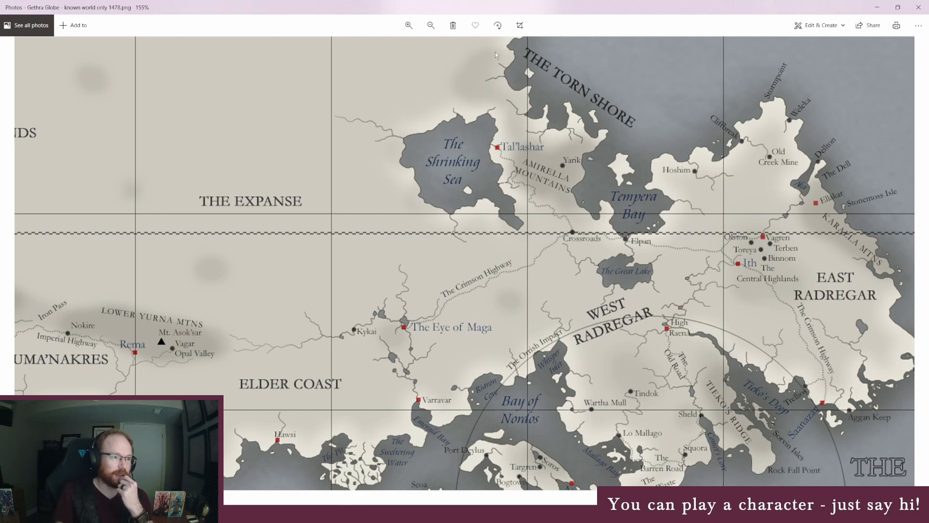
pyautogui.moveTo(568, 290); pyautogui.dragTo(503, 231)
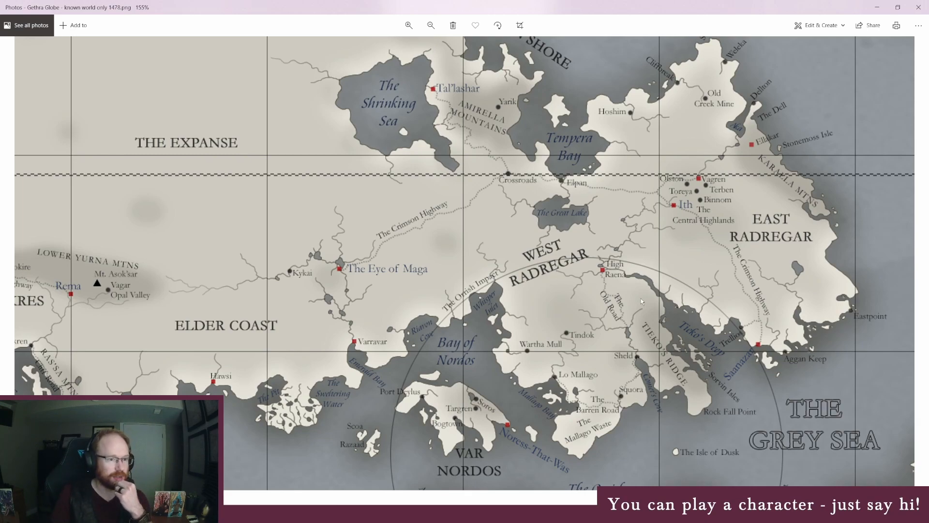
pyautogui.moveTo(631, 313); pyautogui.dragTo(591, 255)
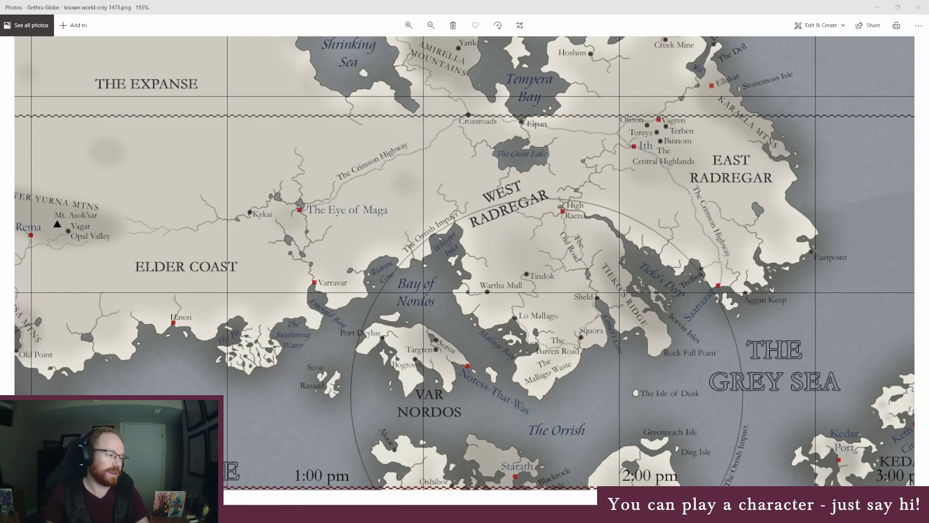
pyautogui.hotkey('alt', 'Tab')
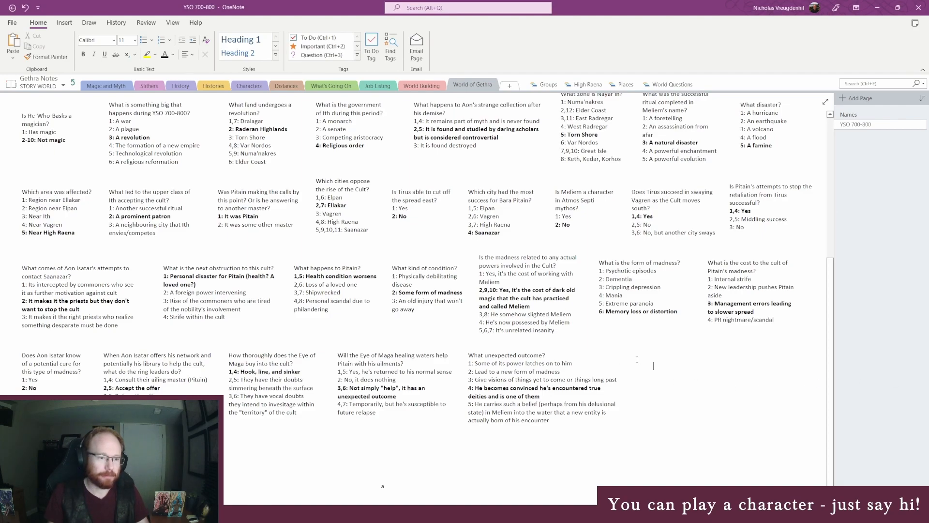
pyautogui.press('Up')
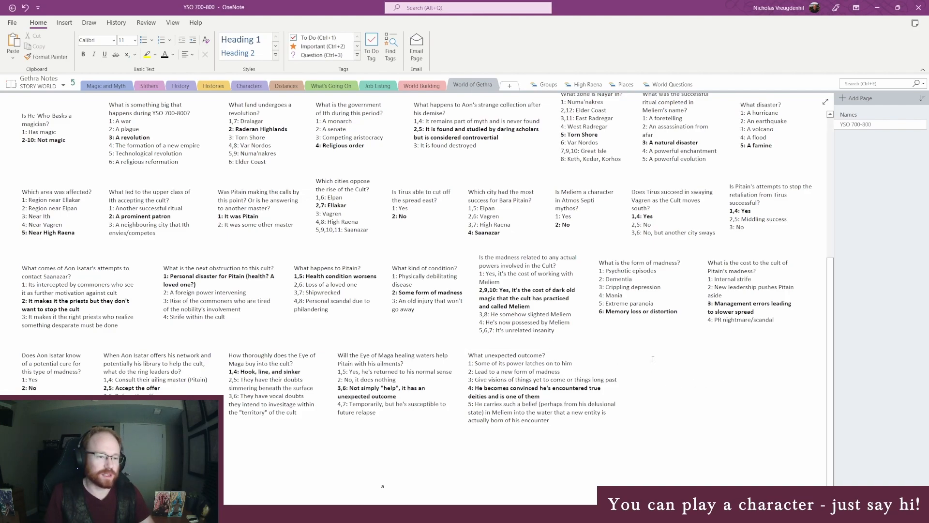
pyautogui.click(653, 365)
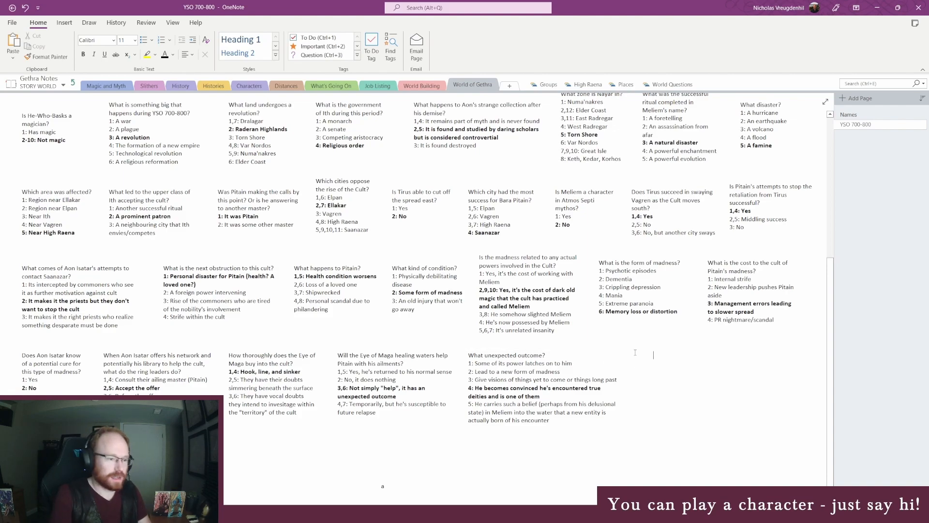
# - Switch to World Anvil and append to line 16: "In an effort to save their leader, the Cult has Master Pitain bath in the healing waters of Maga."
pyautogui.moveTo(207, 513)
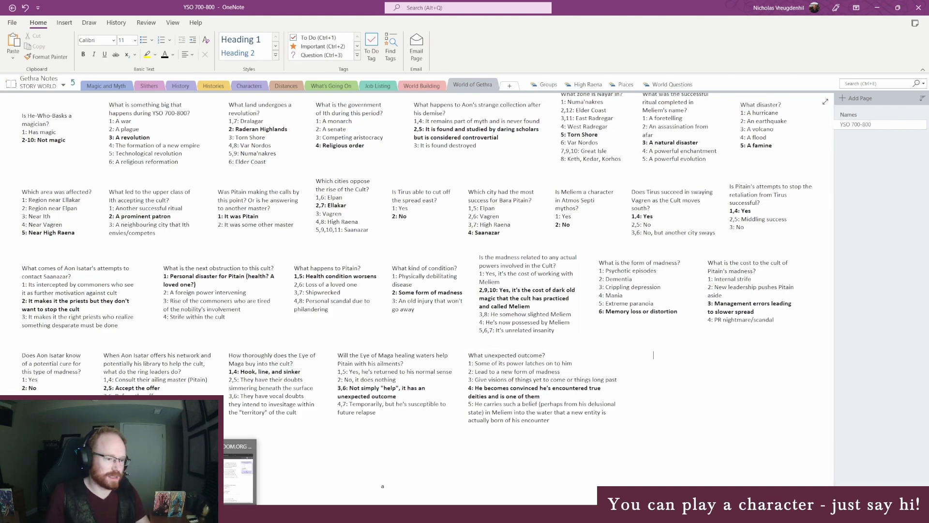
pyautogui.click(125, 476)
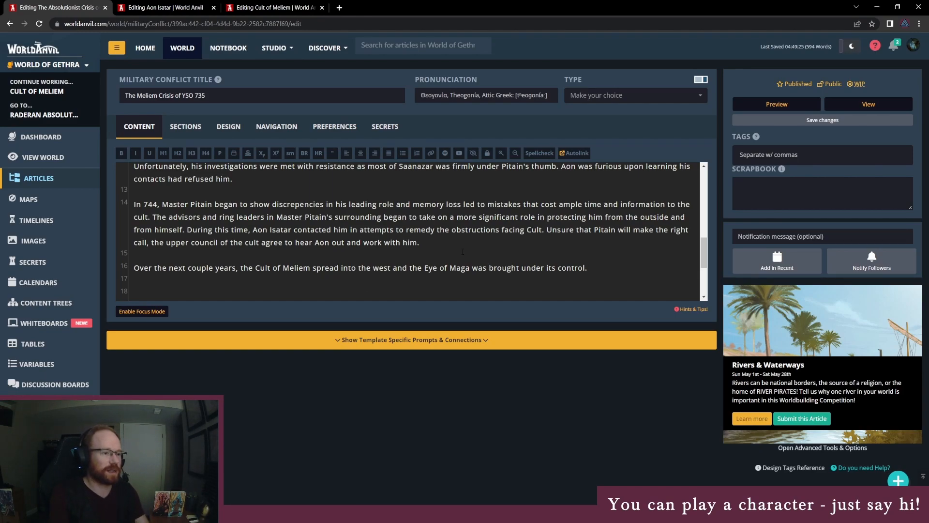
pyautogui.write('I')
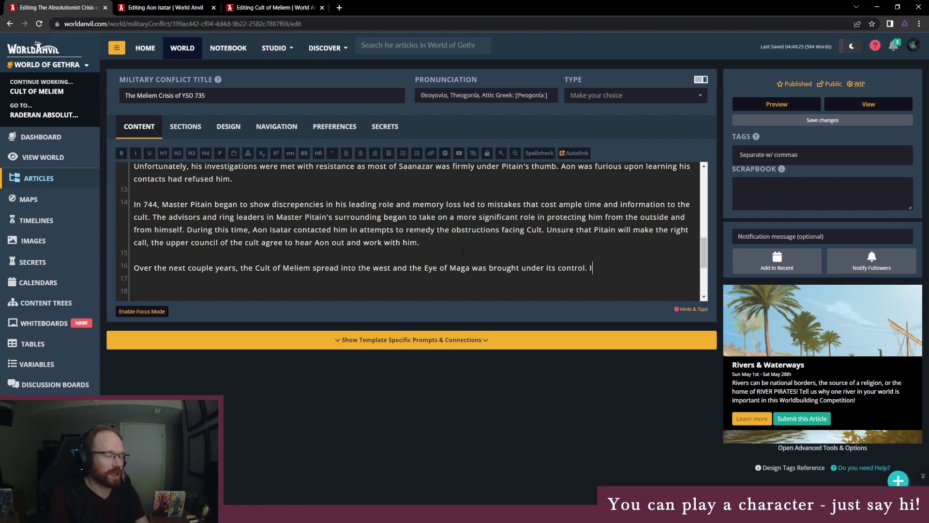
pyautogui.write('n an eff')
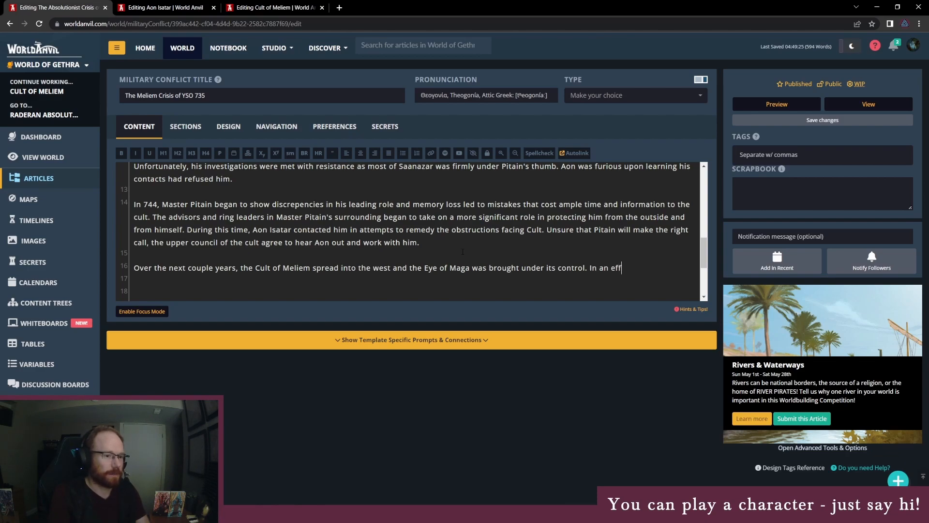
pyautogui.write('ort to save thei')
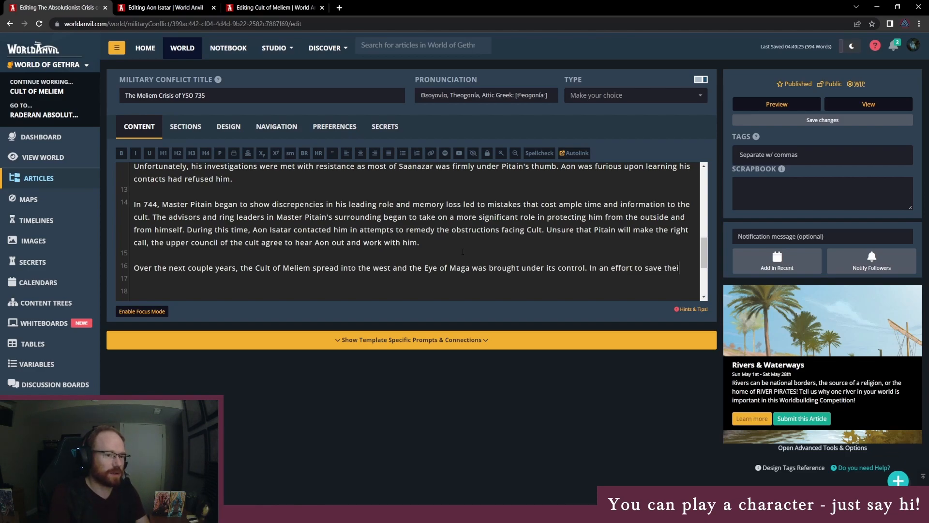
pyautogui.write('r leader, the Cult ')
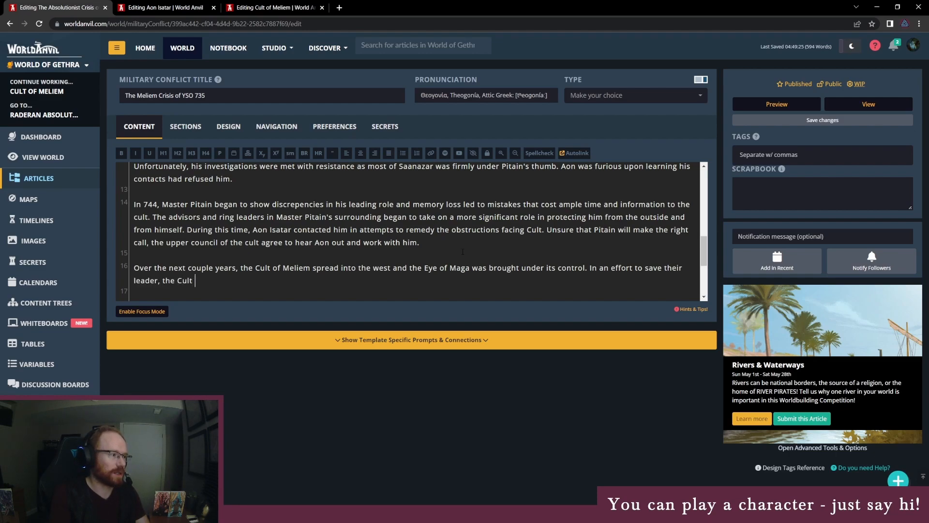
pyautogui.write('has Master Pitain bath in the ')
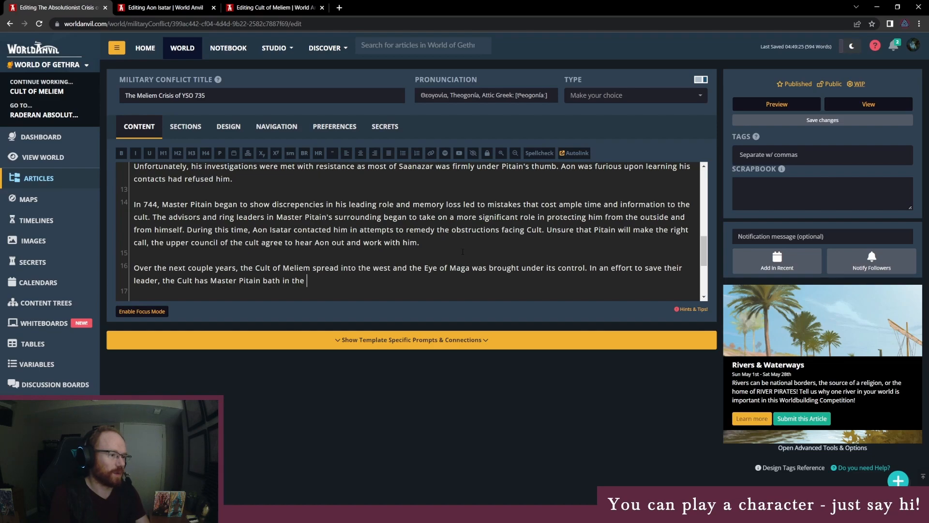
pyautogui.write('healing waters of Maga')
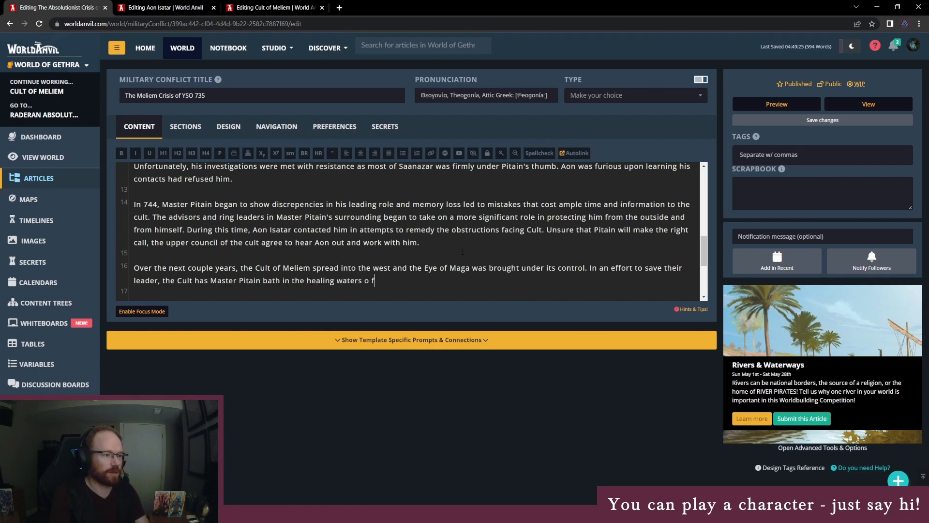
pyautogui.write('.')
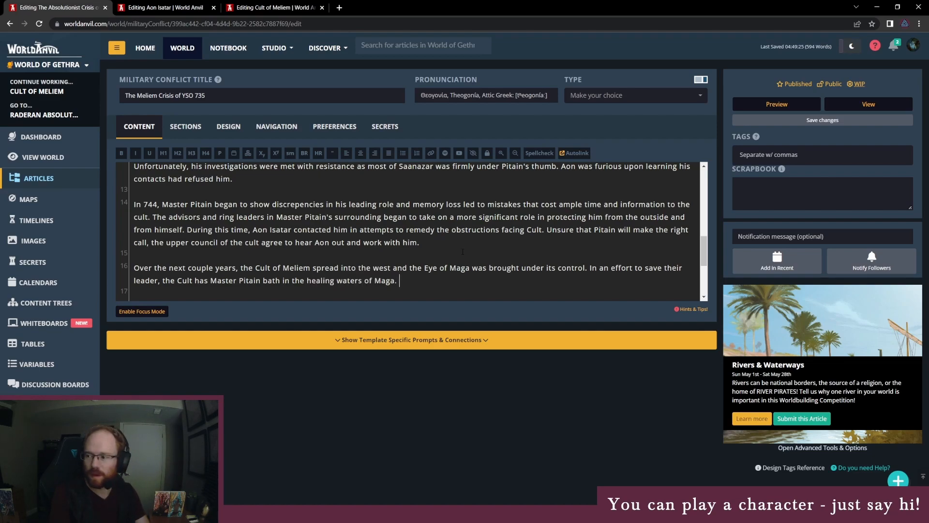
# - Begin the following sentence of the paragraph with "Rather than having the desired effect, Pitain emerged from the waters"
pyautogui.press('BackSpace')
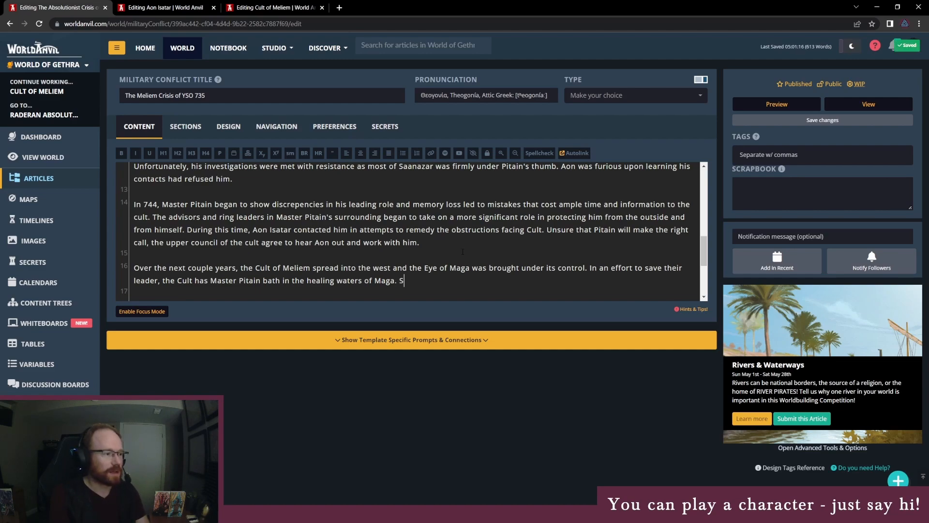
pyautogui.write('Rather than having the desired effect, ')
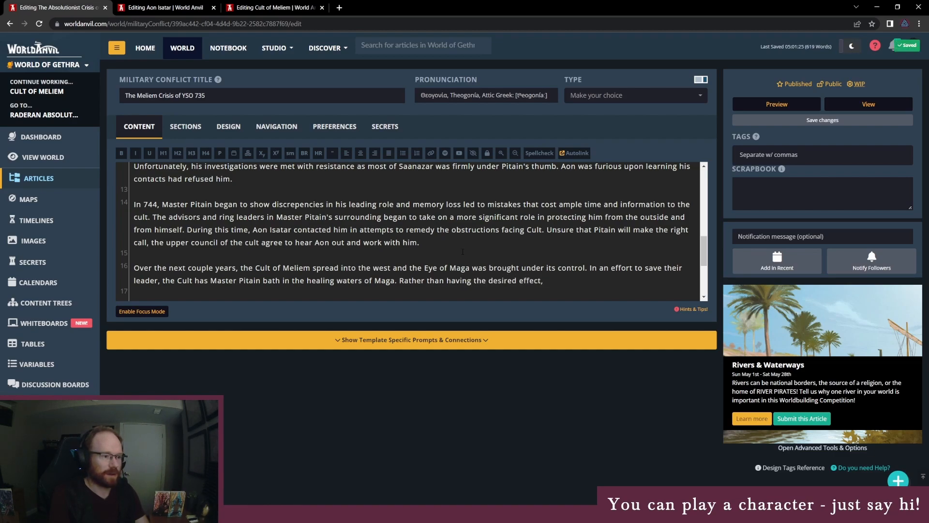
pyautogui.write('Ptain')
pyautogui.press('BackSpace')
pyautogui.press('BackSpace')
pyautogui.press('BackSpace')
pyautogui.press('BackSpace')
pyautogui.press('BackSpace')
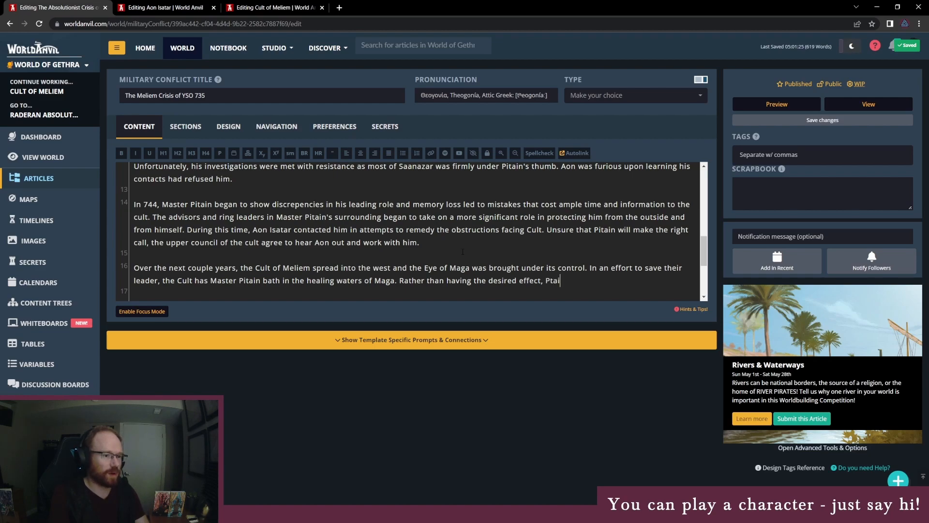
pyautogui.write('itain emer')
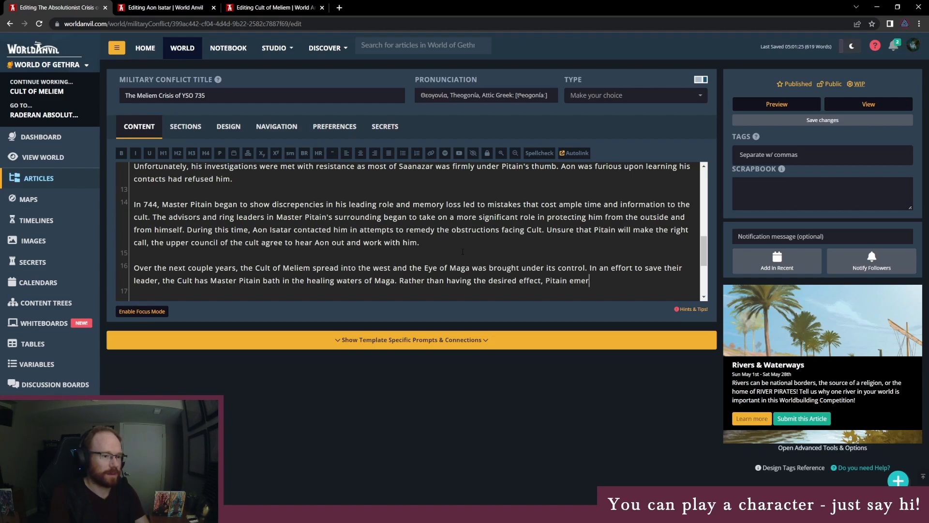
pyautogui.write('ged from the waters ')
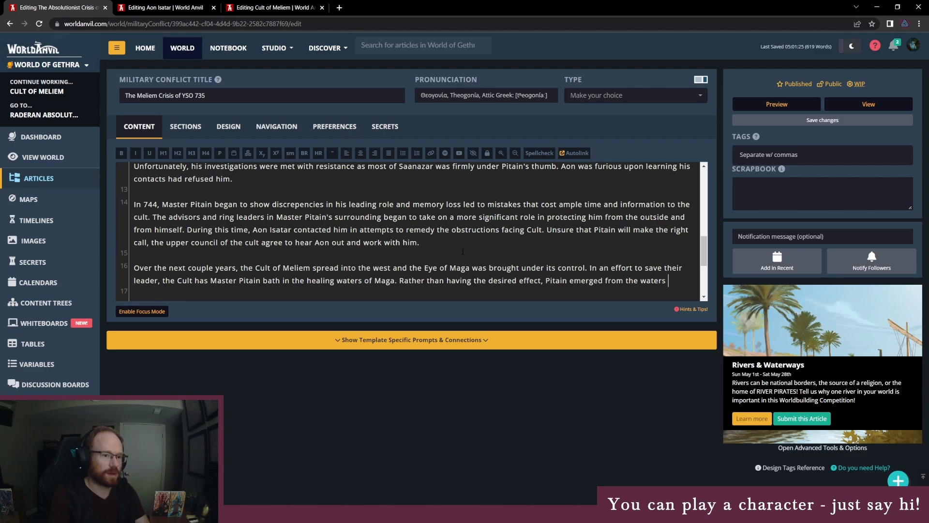
pyautogui.write('convinced heis mem')
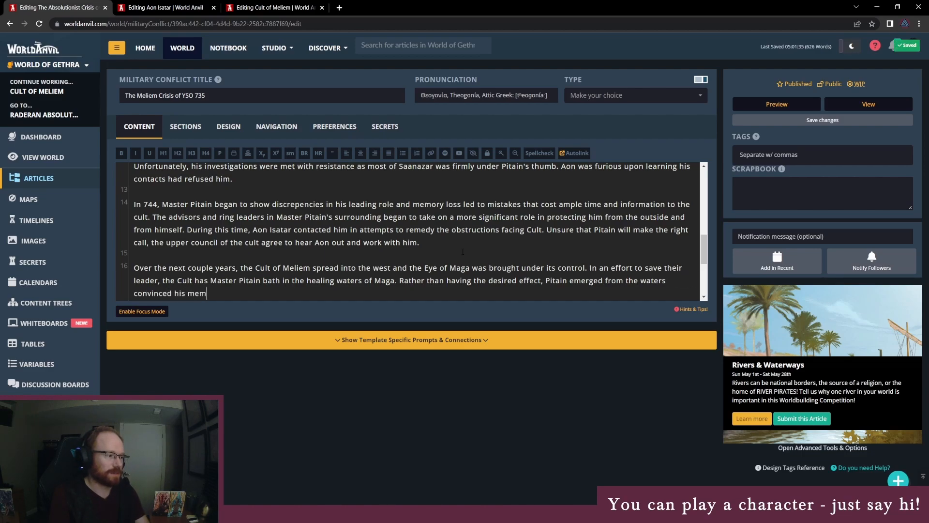
pyautogui.write('ory loss was')
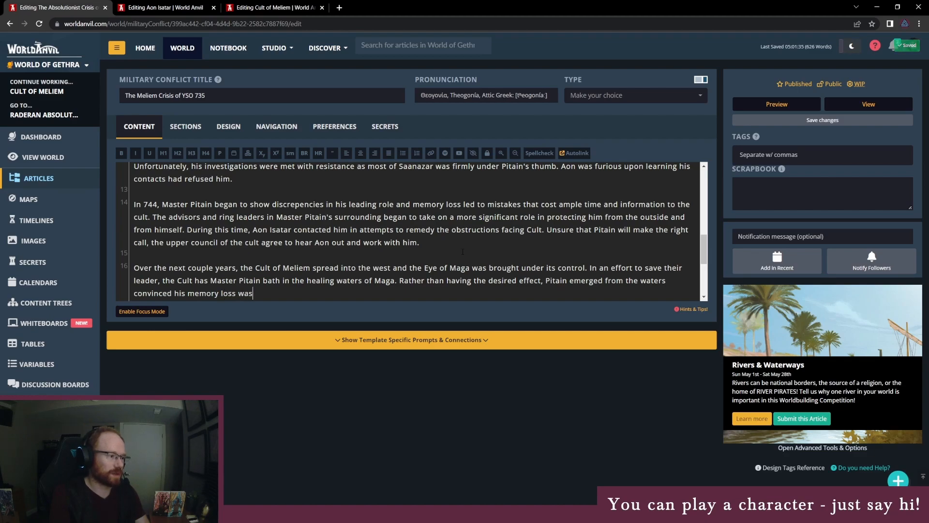
pyautogui.write(' the first sympto')
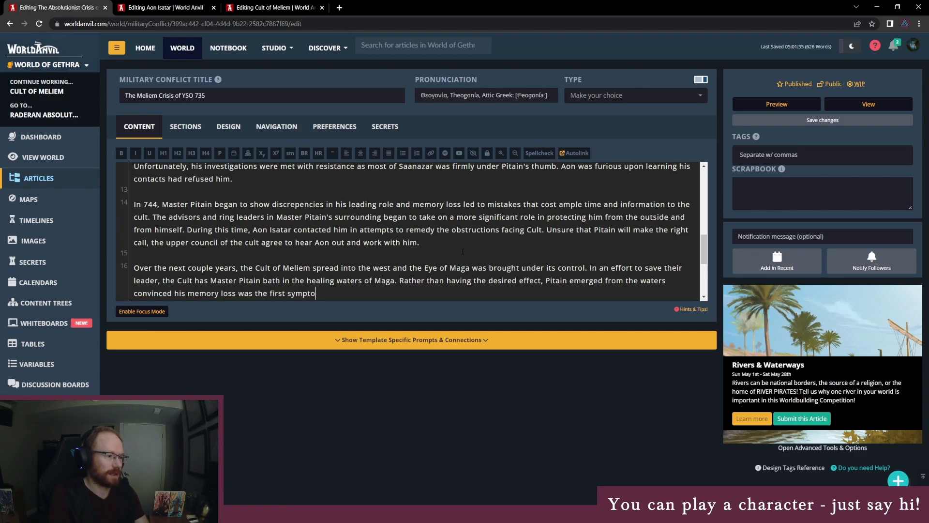
pyautogui.write('m of his ascendan')
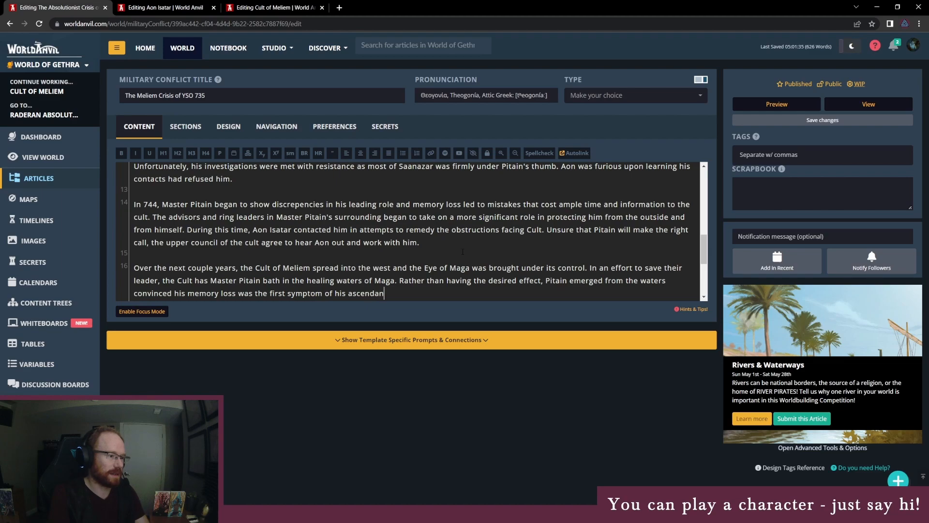
pyautogui.write('cy to godhood')
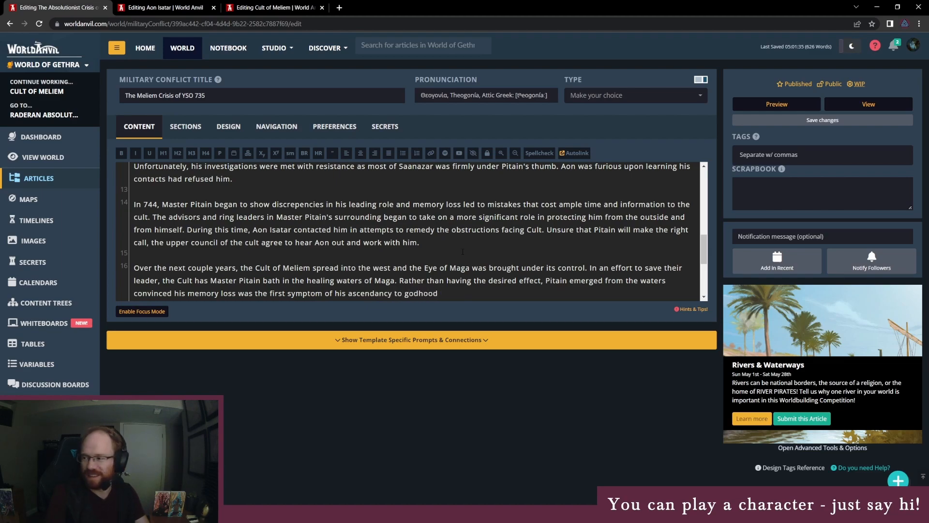
# - Finish the sentence about Pitain's godhood with "in the form of wedding Meliem herself."
pyautogui.scroll(-1, 444, 237)
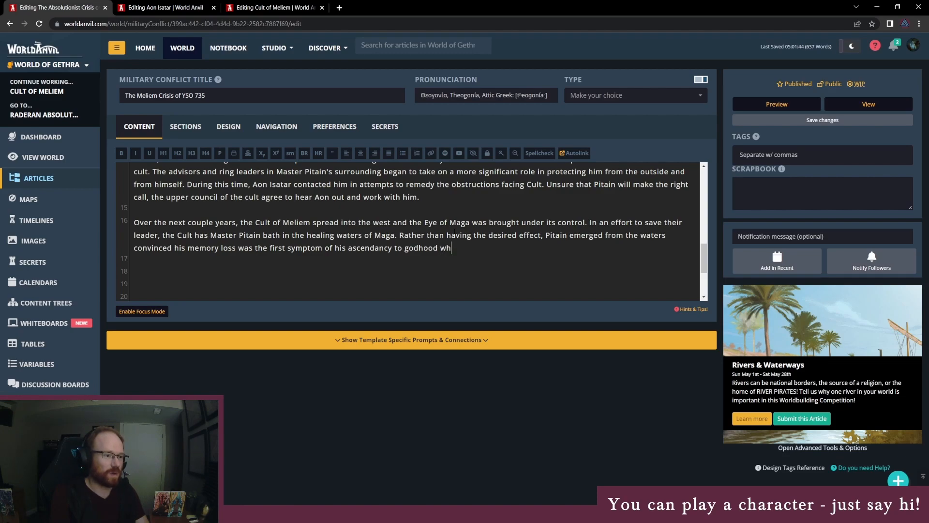
pyautogui.write('in t')
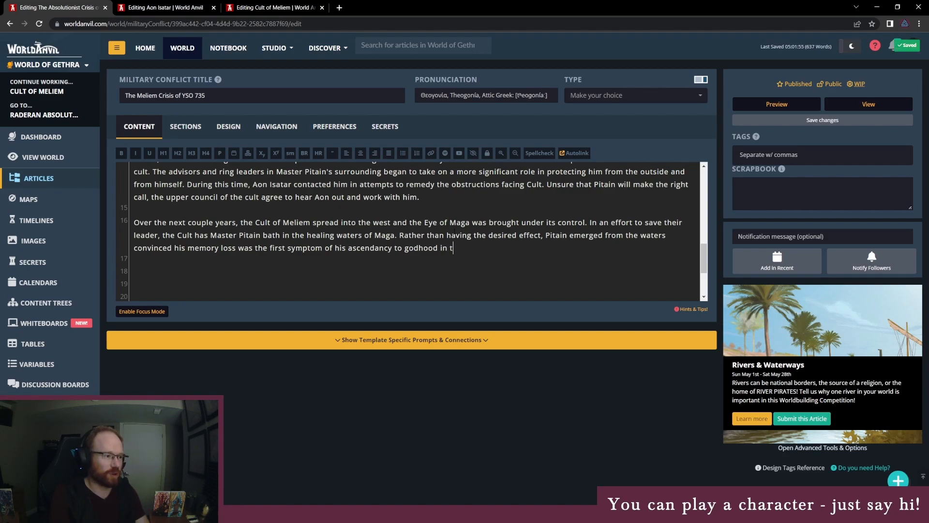
pyautogui.write('he form of marrying')
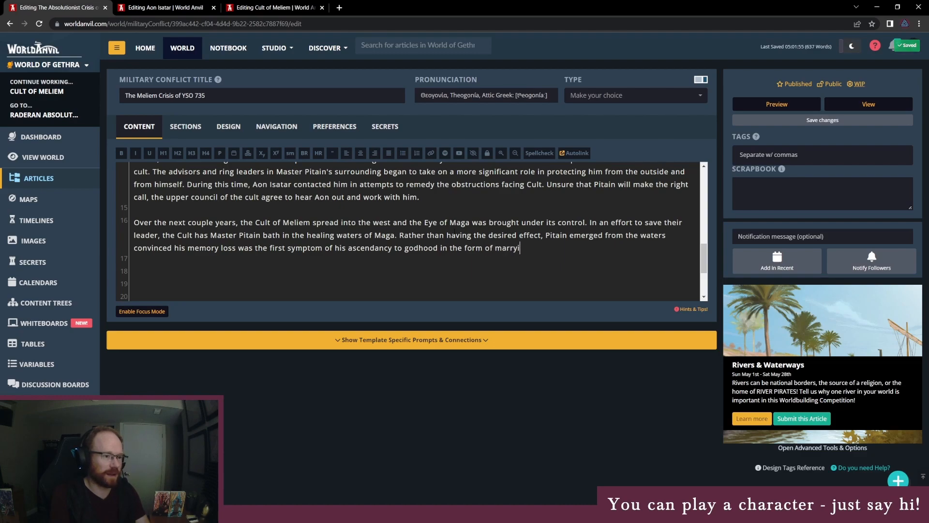
pyautogui.press('BackSpace')
pyautogui.press('BackSpace')
pyautogui.press('BackSpace')
pyautogui.press('BackSpace')
pyautogui.press('BackSpace')
pyautogui.press('BackSpace')
pyautogui.press('BackSpace')
pyautogui.press('BackSpace')
pyautogui.write('w')
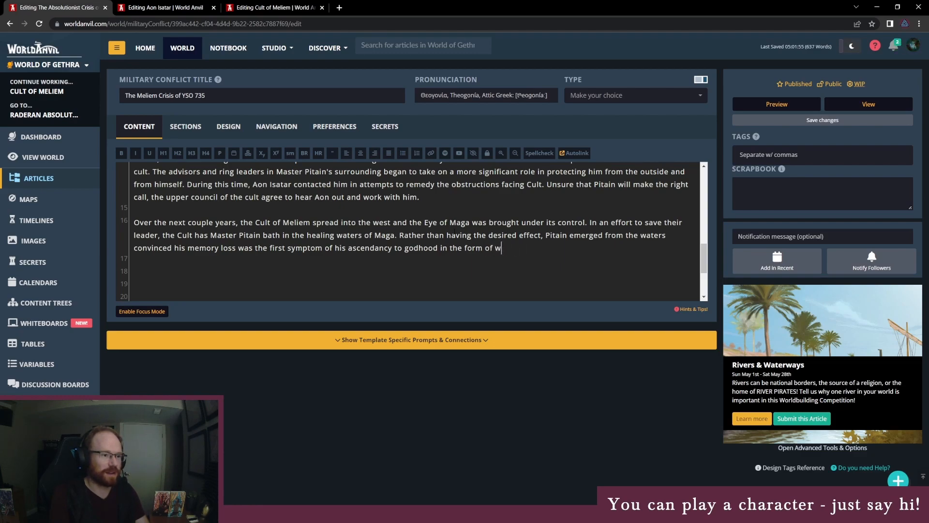
pyautogui.write('edding Meliem herself.')
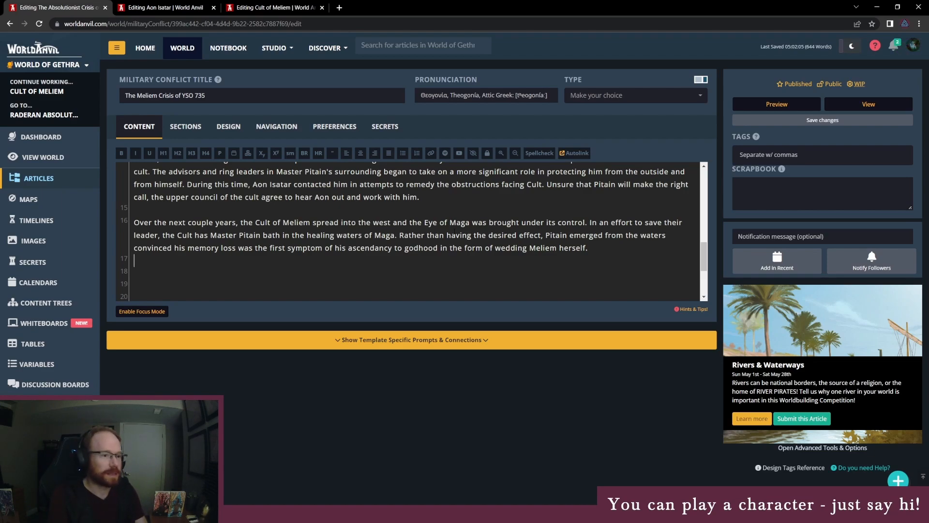
# - Append to line 16: "Pitain's new first order of business was to purge the Cult of those who might oppose his rise."
pyautogui.press('BackSpace')
pyautogui.press('BackSpace')
pyautogui.write('Pitains')
pyautogui.press('BackSpace')
pyautogui.write("'s new first of")
pyautogui.press('BackSpace')
pyautogui.write('rder f')
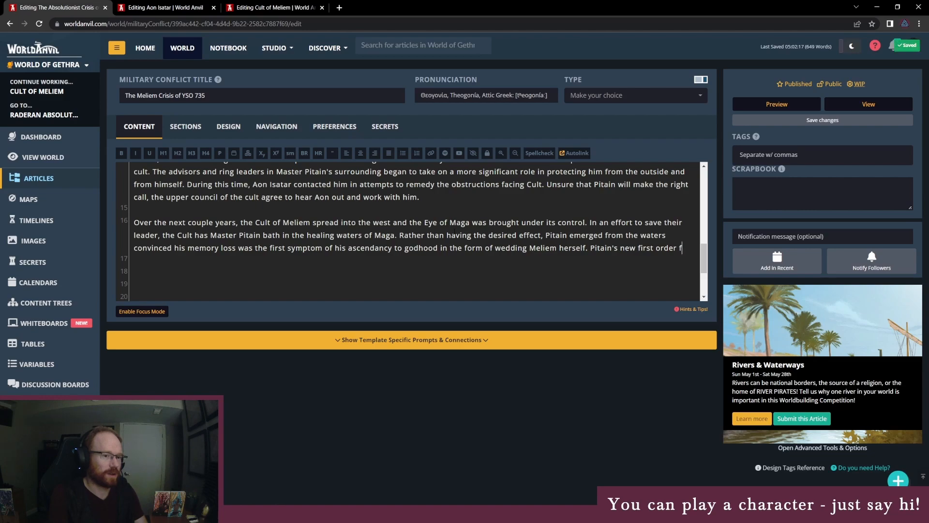
pyautogui.press('BackSpace')
pyautogui.write('of business was to')
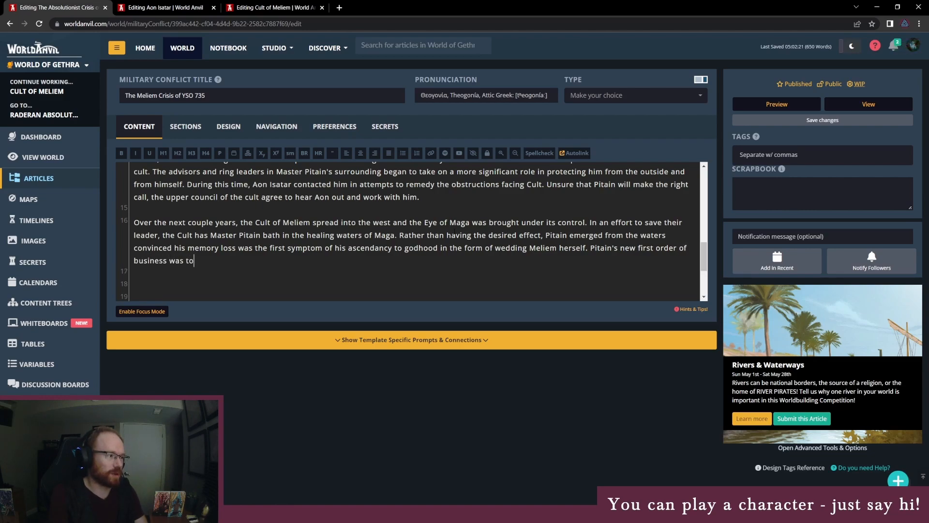
pyautogui.write(' purge the Cult of those who might')
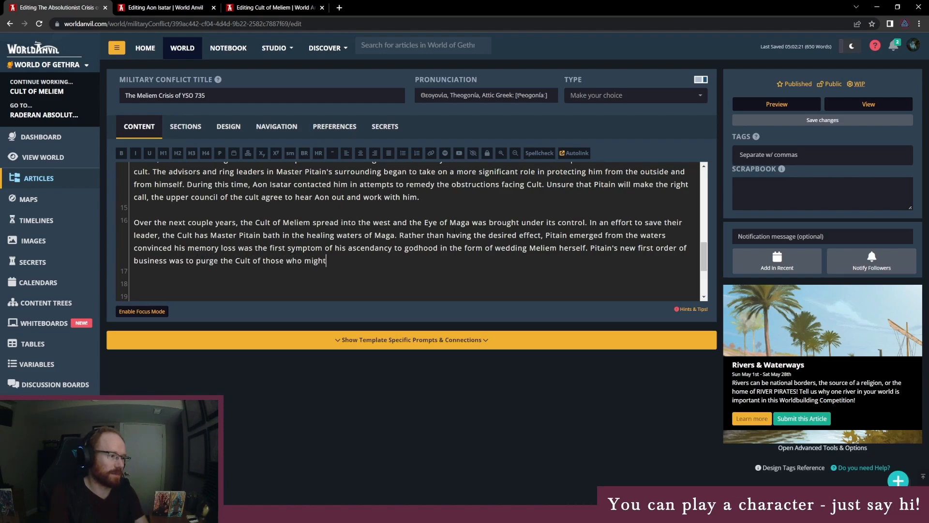
pyautogui.write(' oppose his rise')
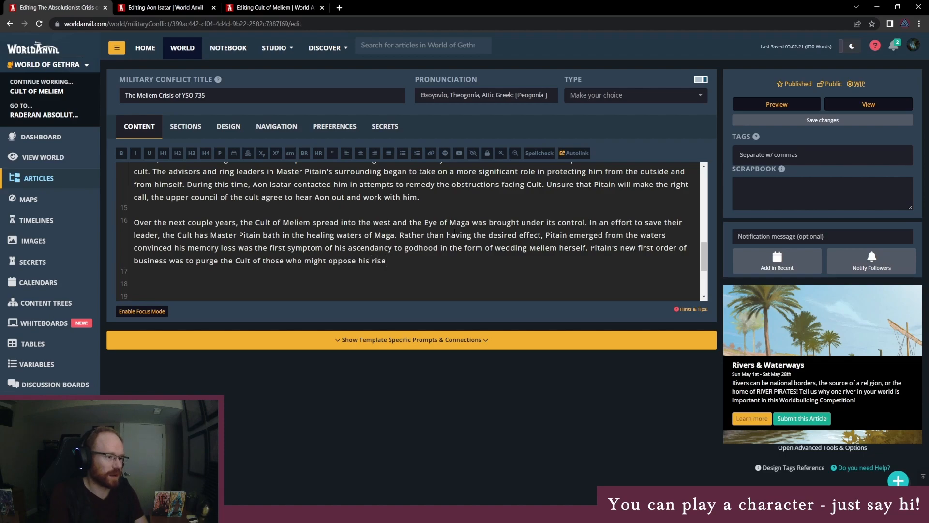
pyautogui.write('.')
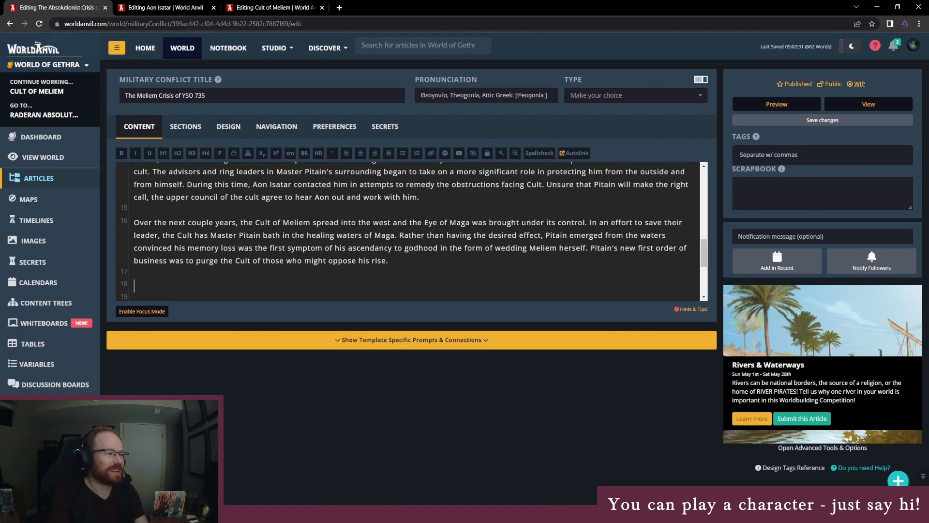
# - Add to the paragraph: "With little rhyme and reason, Pitain began eliminating members of the Cult with seemingly no discretion."
pyautogui.write('With Iittle rh')
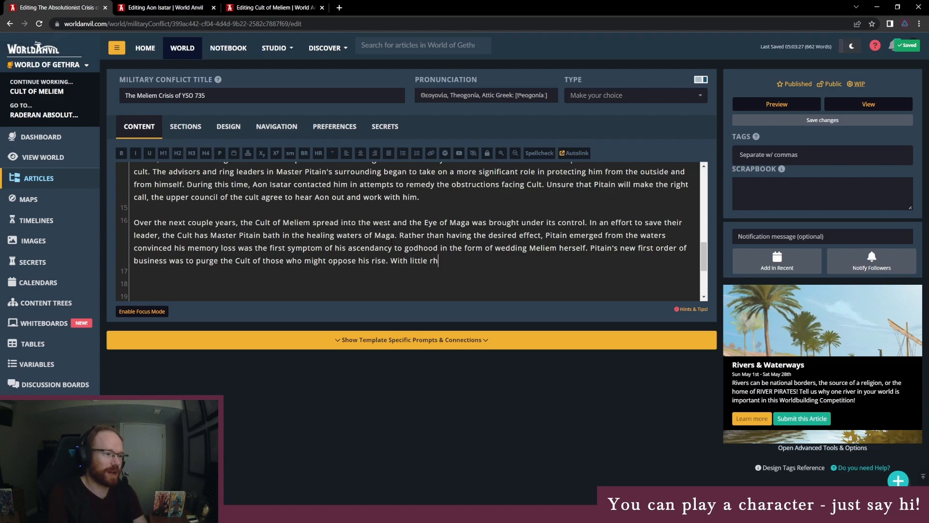
pyautogui.write('yme and reason, P')
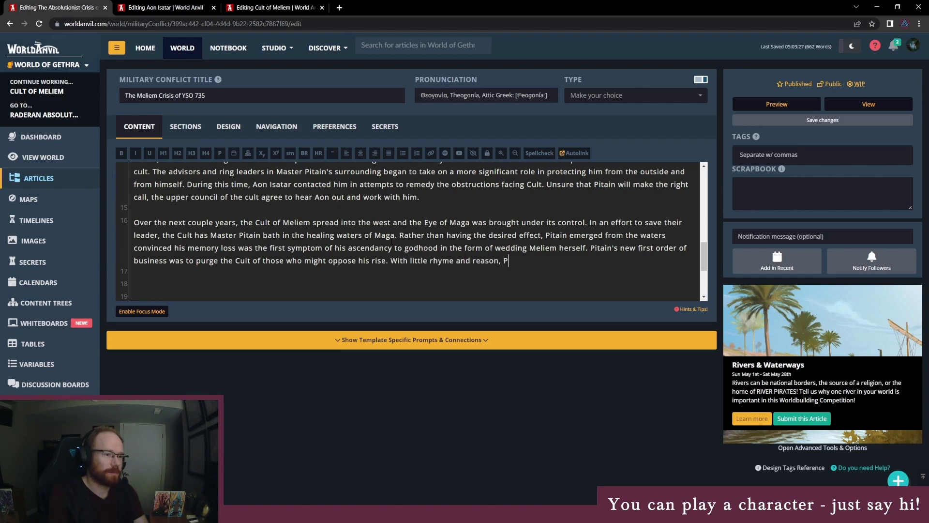
pyautogui.write('itain began')
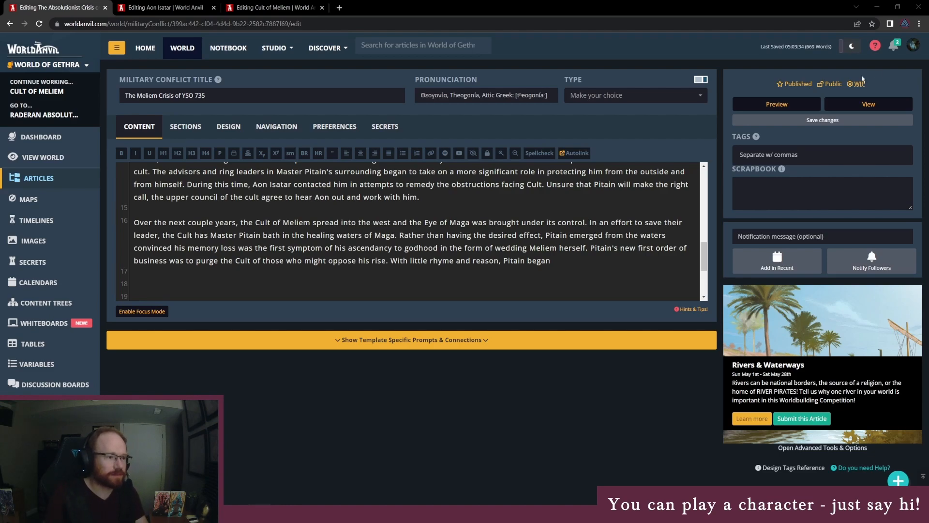
pyautogui.click(558, 262)
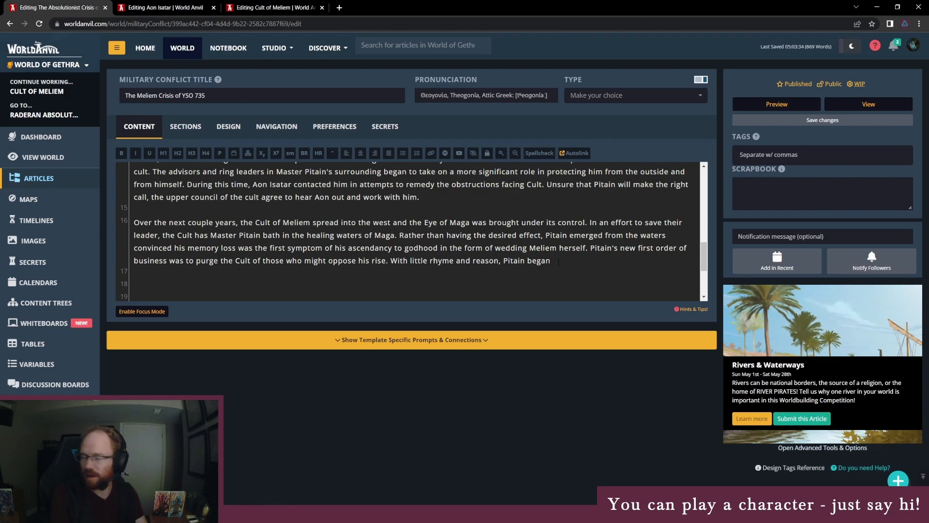
pyautogui.write('eliminating members of the cult')
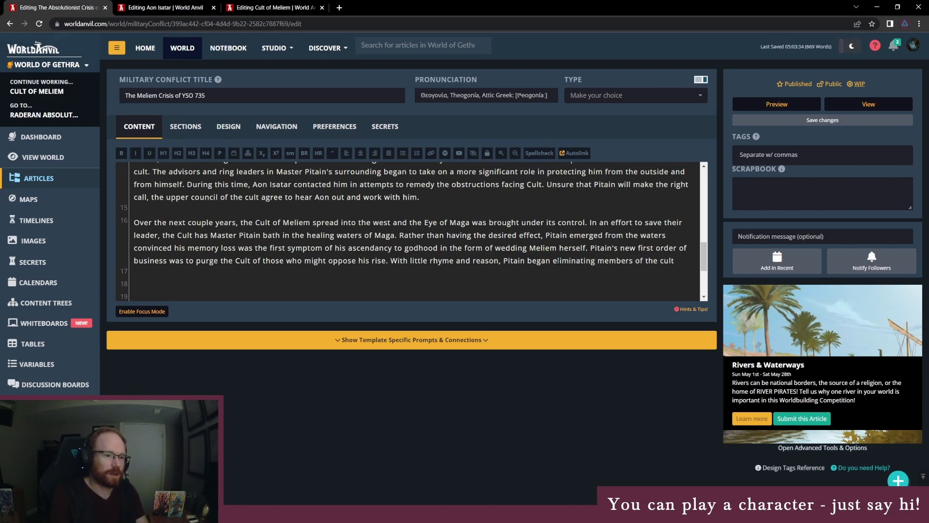
pyautogui.press('BackSpace')
pyautogui.press('BackSpace')
pyautogui.press('BackSpace')
pyautogui.press('BackSpace')
pyautogui.press('BackSpace')
pyautogui.write('Cult with')
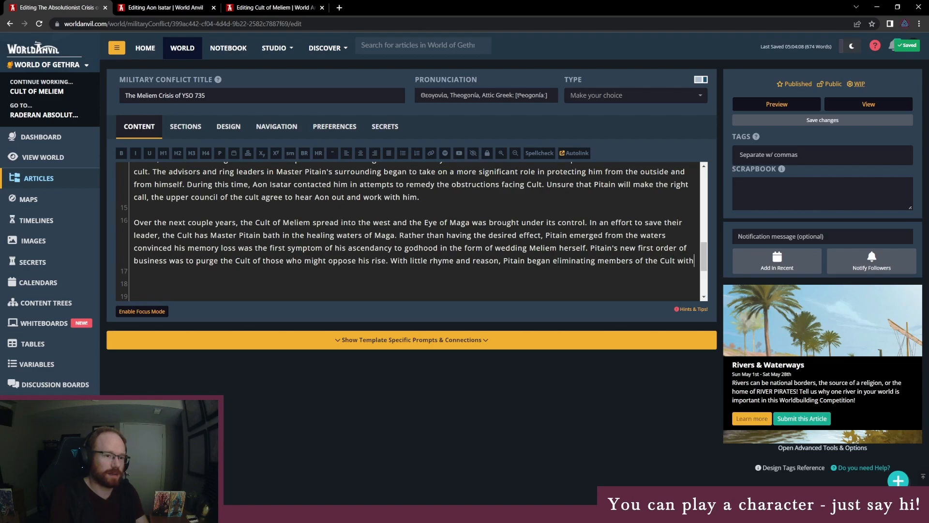
pyautogui.write(' seemingly no discretion. Some were ')
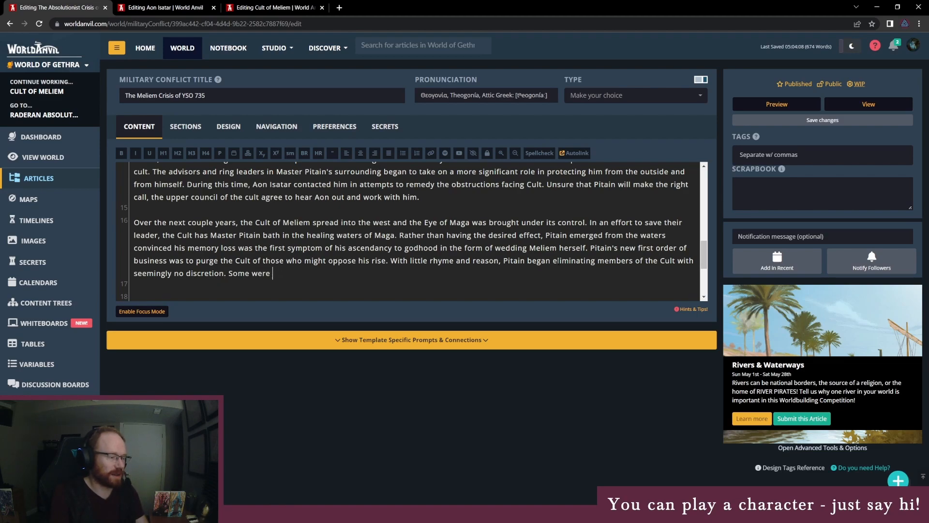
pyautogui.write('excommun')
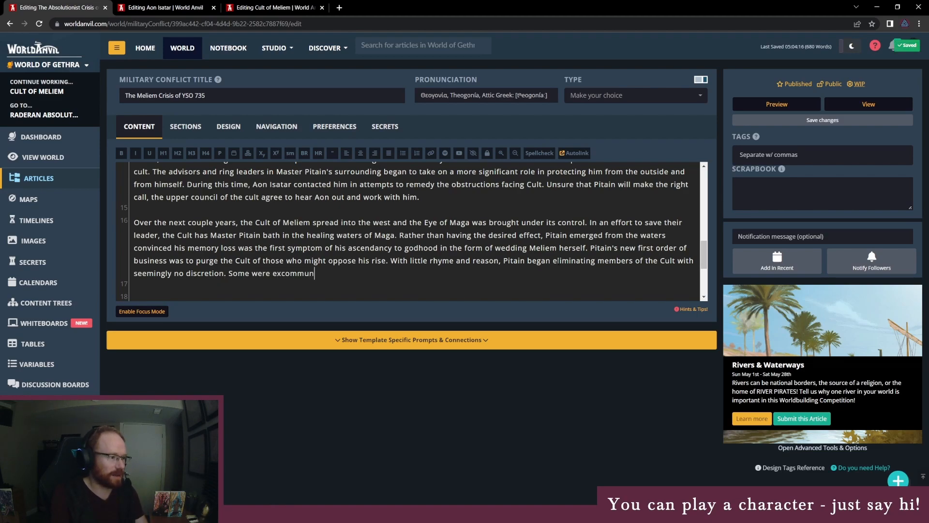
pyautogui.write('icated while others')
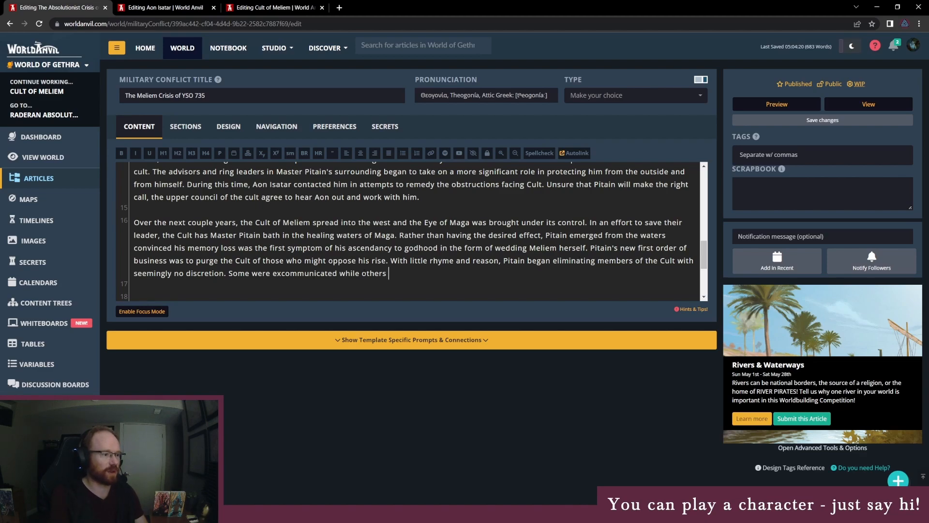
# - Close the paragraph on line 16 with "Some were excommunicated while others were put to death."
pyautogui.write('were put to d')
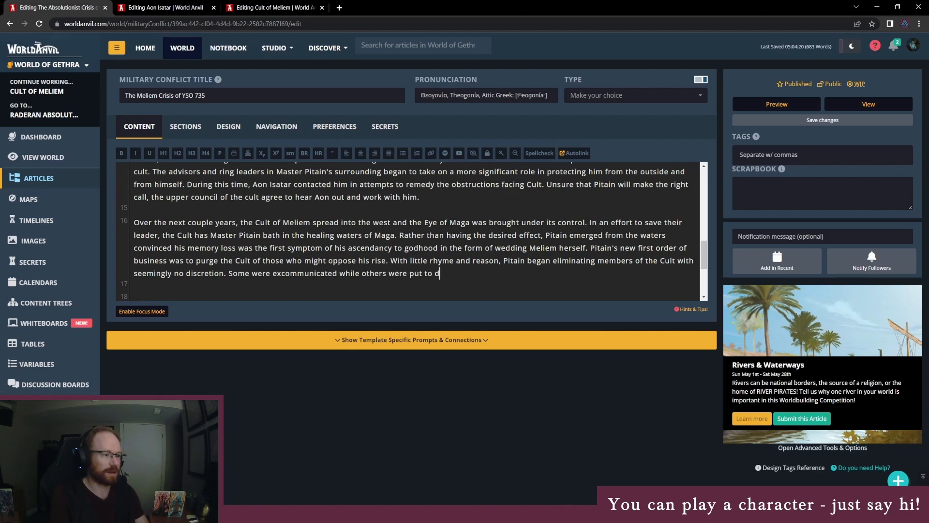
pyautogui.write('eath.  ')
pyautogui.write('Seeing the')
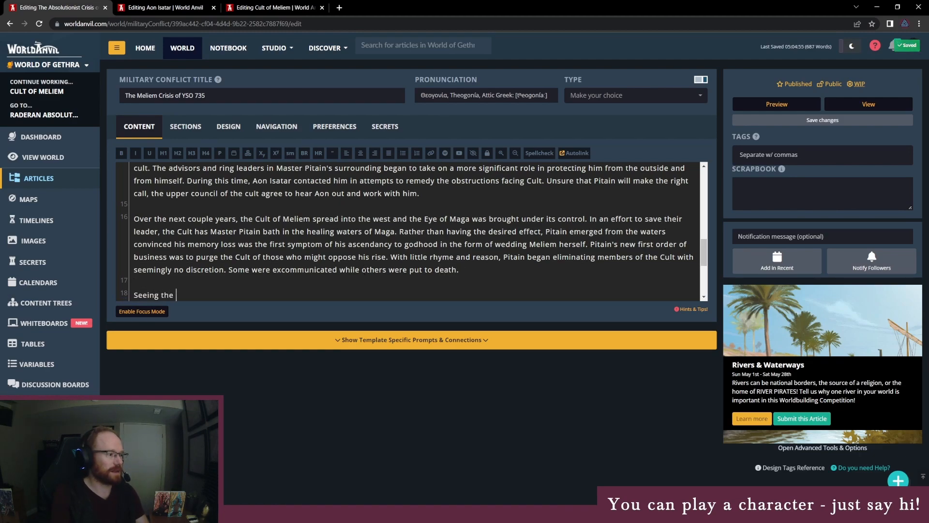
pyautogui.write(' chao')
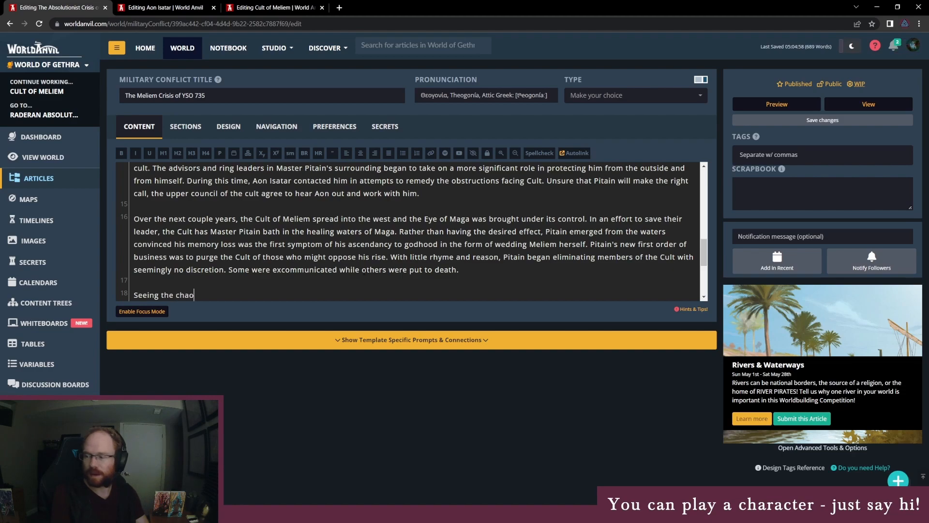
pyautogui.write('s')
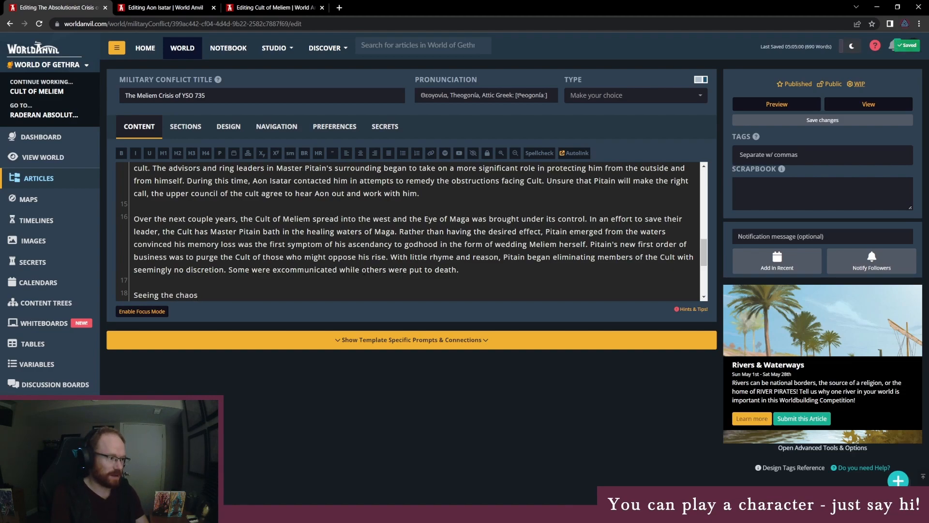
pyautogui.write(', Aon')
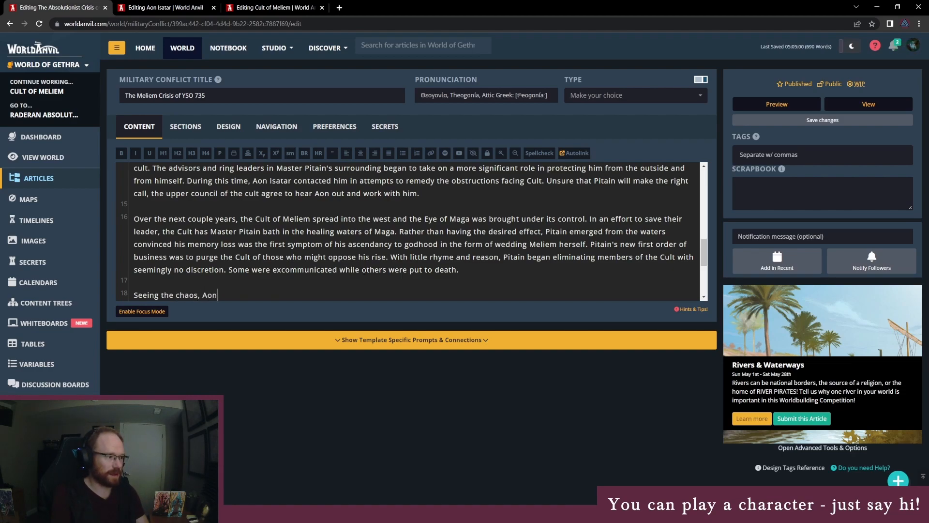
pyautogui.write(' Isata')
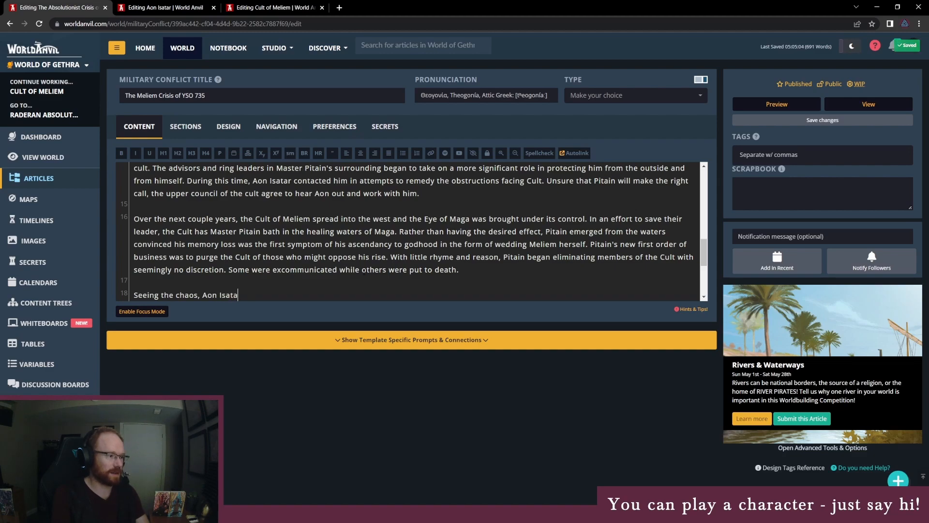
pyautogui.write('r positione')
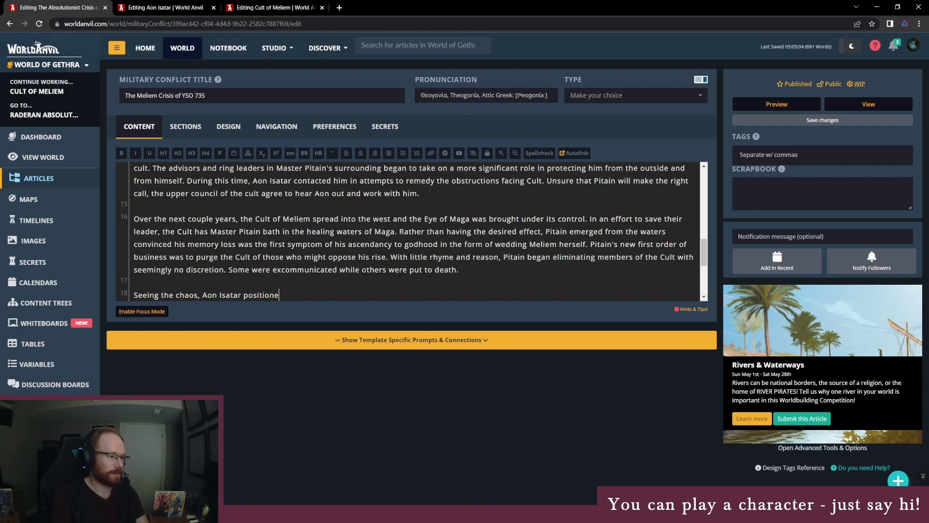
pyautogui.write('d key members ')
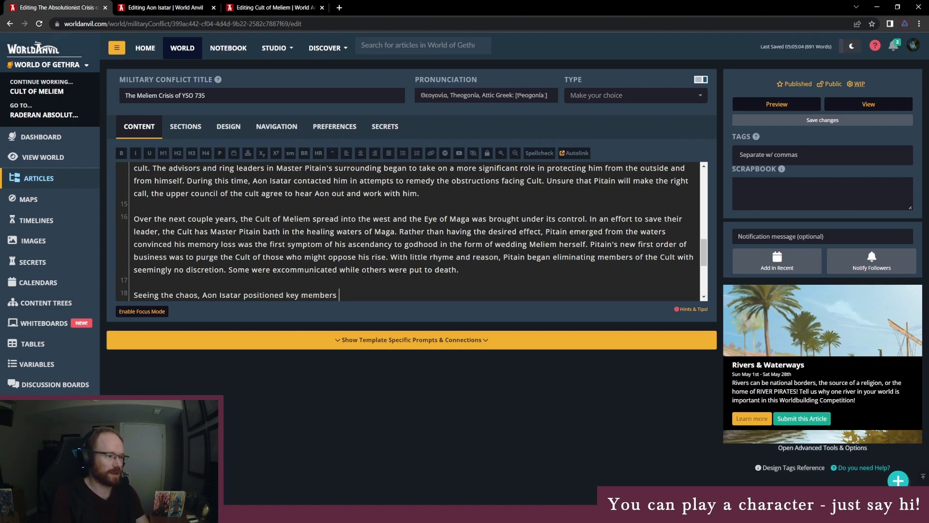
pyautogui.write('against ')
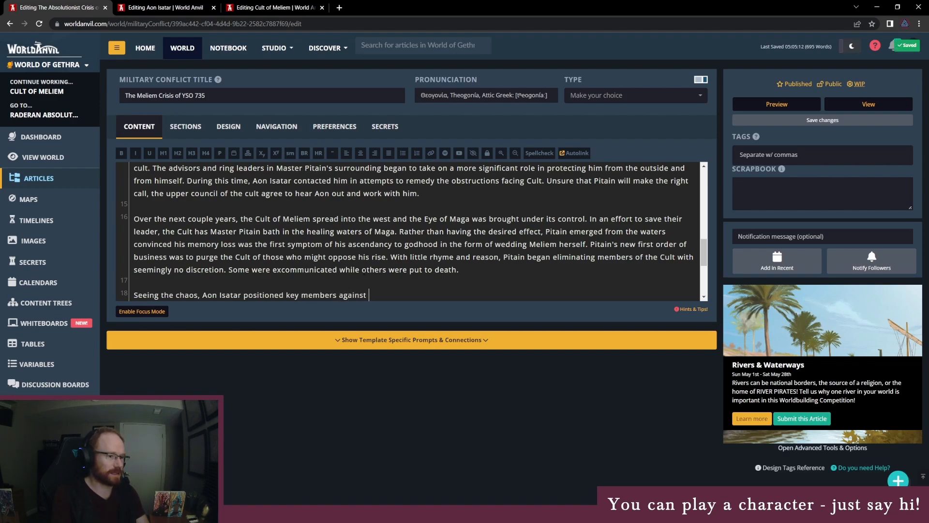
pyautogui.write('Pitain whenever ')
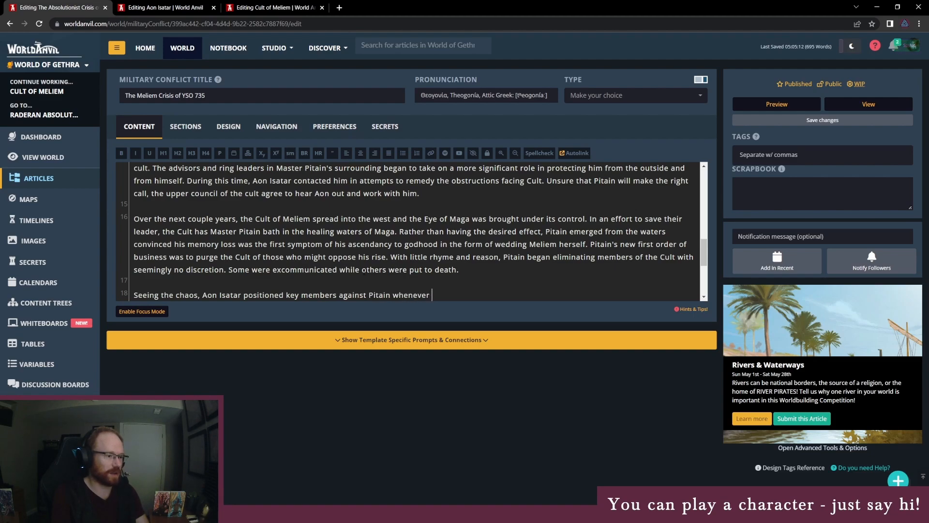
pyautogui.write('he could.')
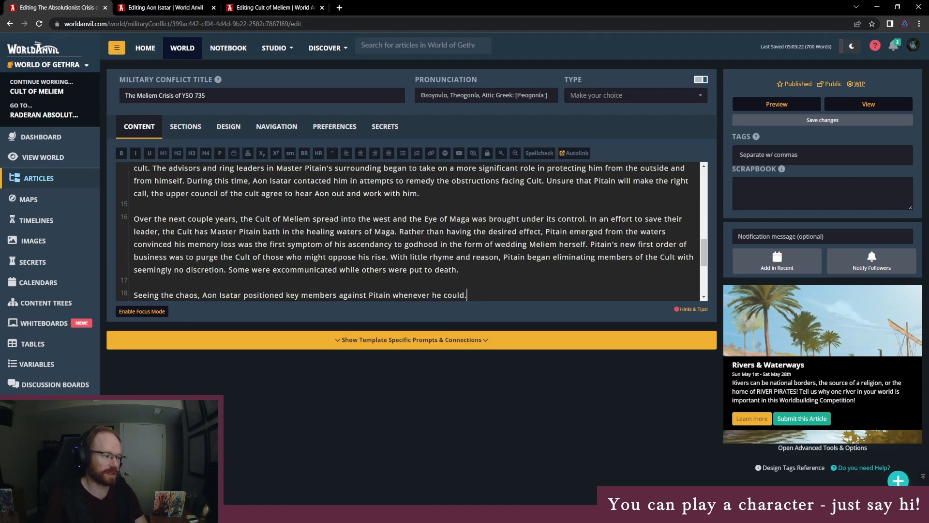
# - Switch to the OneNote page and add a note asking "Does Pitain smell foul play at all?" with answers "1: Yes" and "2: No"
pyautogui.hotkey('alt', 'Tab')
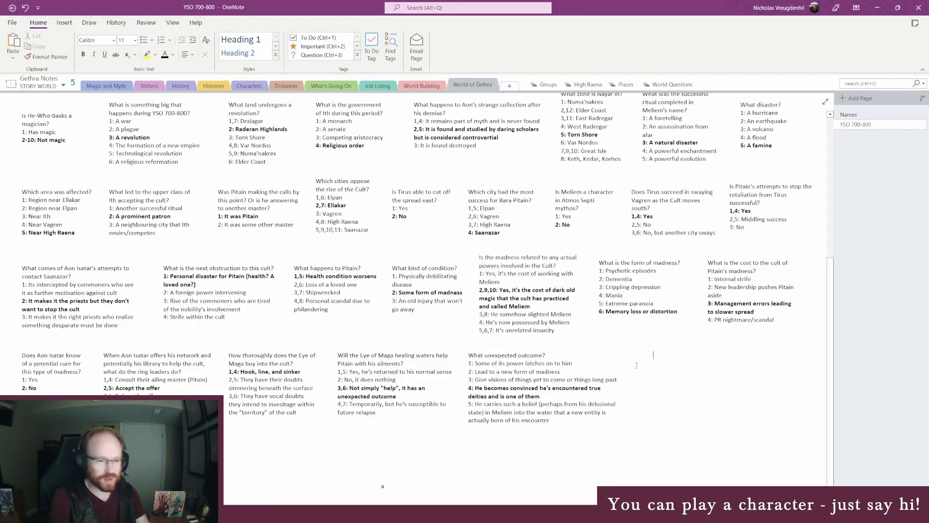
pyautogui.write('Doe')
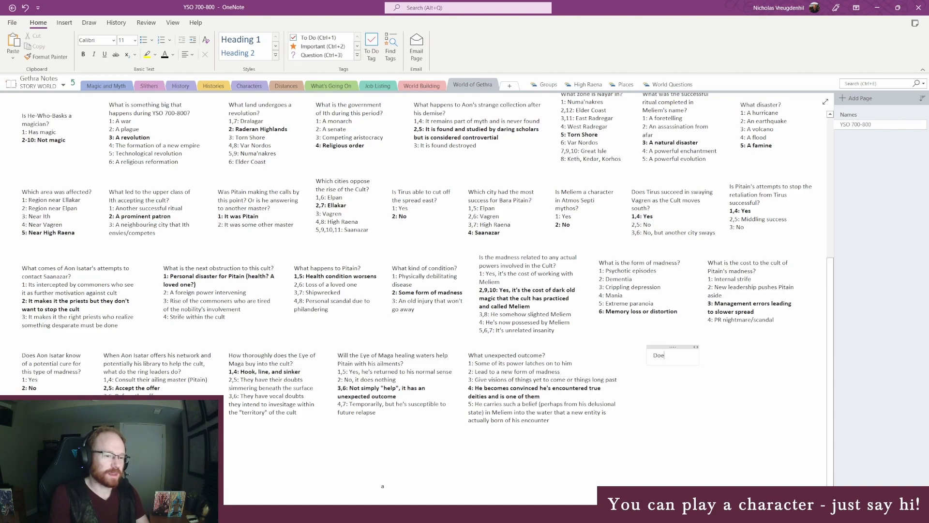
pyautogui.write('s Pitain smell foul play')
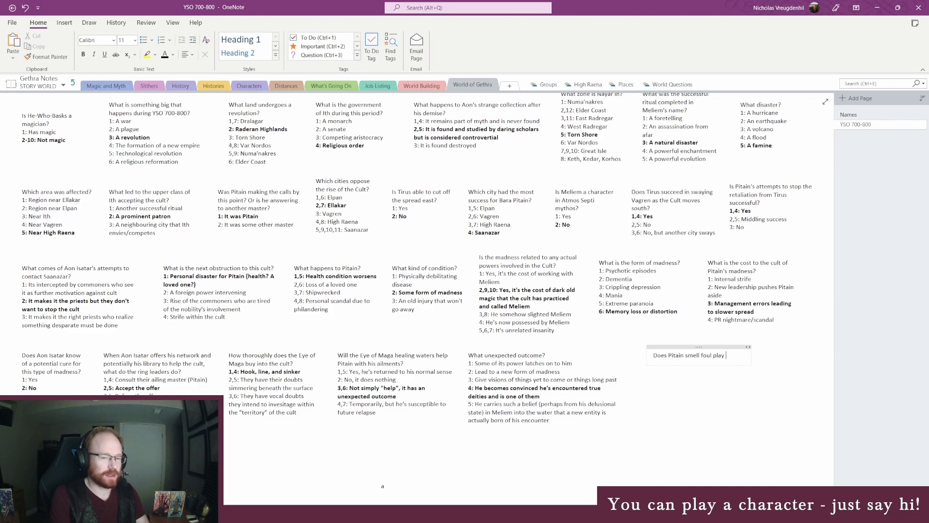
pyautogui.write(' at all?')
pyautogui.press('Return')
pyautogui.write('1')
pyautogui.write(': No')
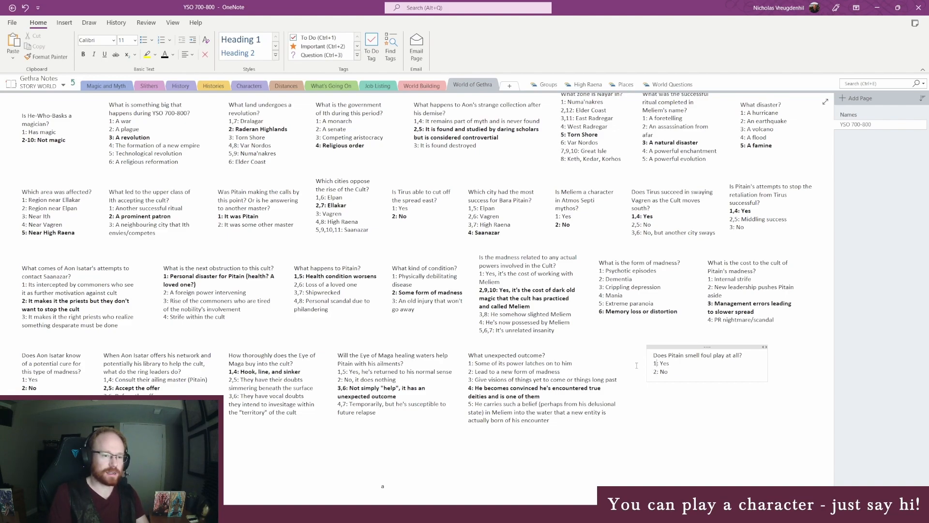
pyautogui.write(',')
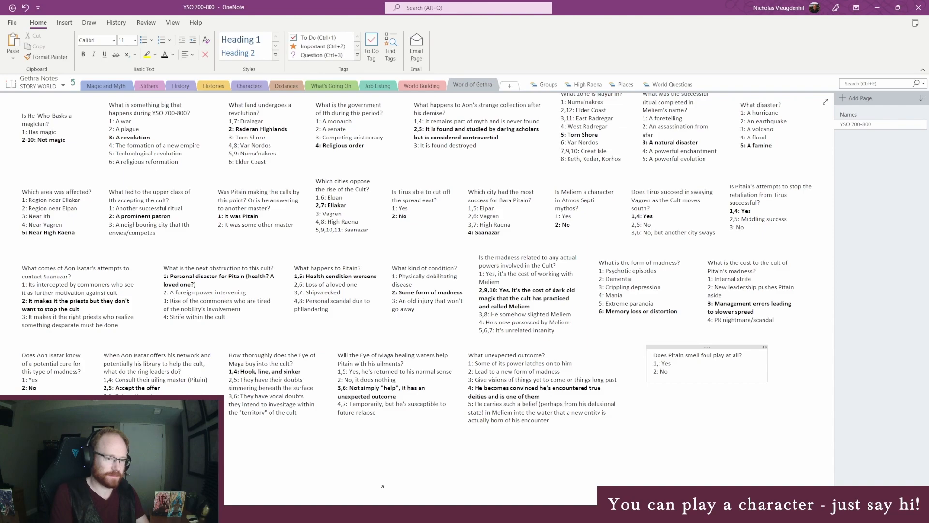
pyautogui.write('3')
pyautogui.write(',4,5')
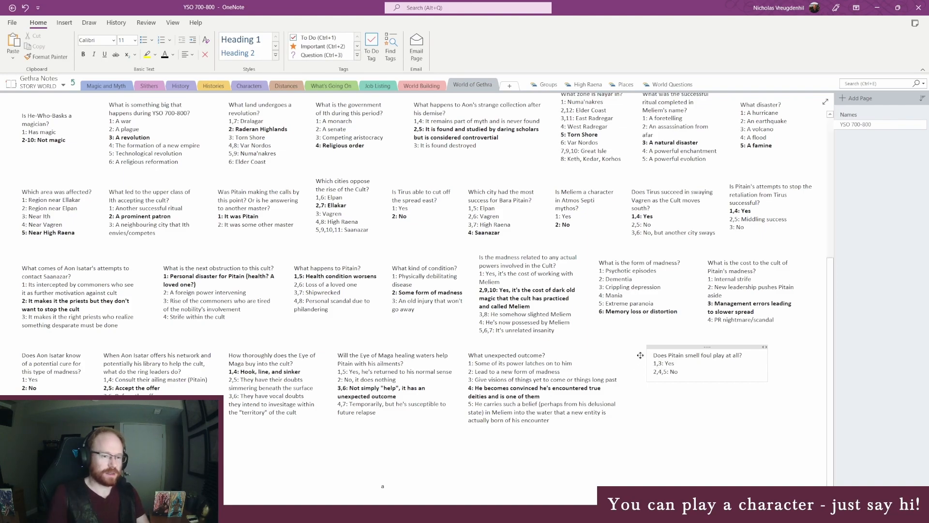
# - Extend the roll numbers of the foul play answers to "1,3" for Yes and "2,4,5" for No
pyautogui.moveTo(678, 373); pyautogui.dragTo(654, 363)
pyautogui.click(700, 370)
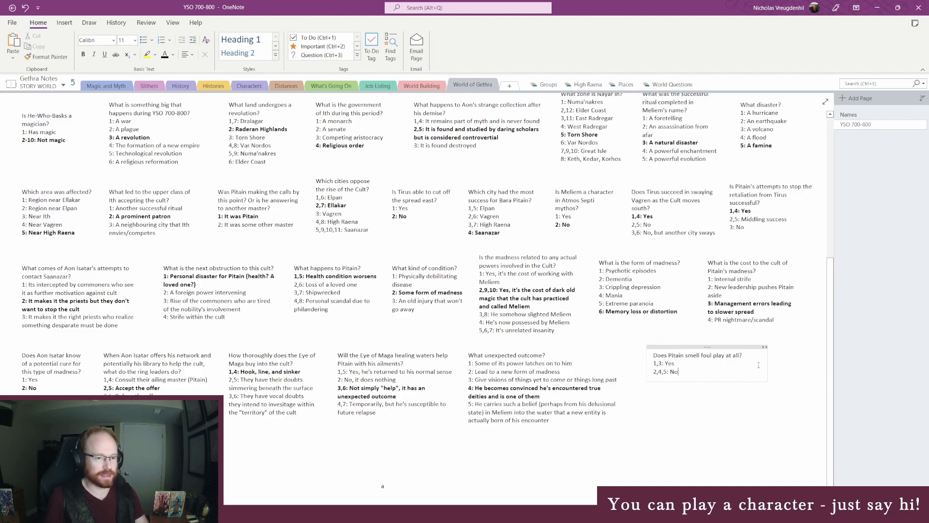
# - Narrow the foul play note so its question wraps onto two lines, and move it closer to the "What unexpected outcome?" note
pyautogui.moveTo(767, 366); pyautogui.dragTo(702, 378)
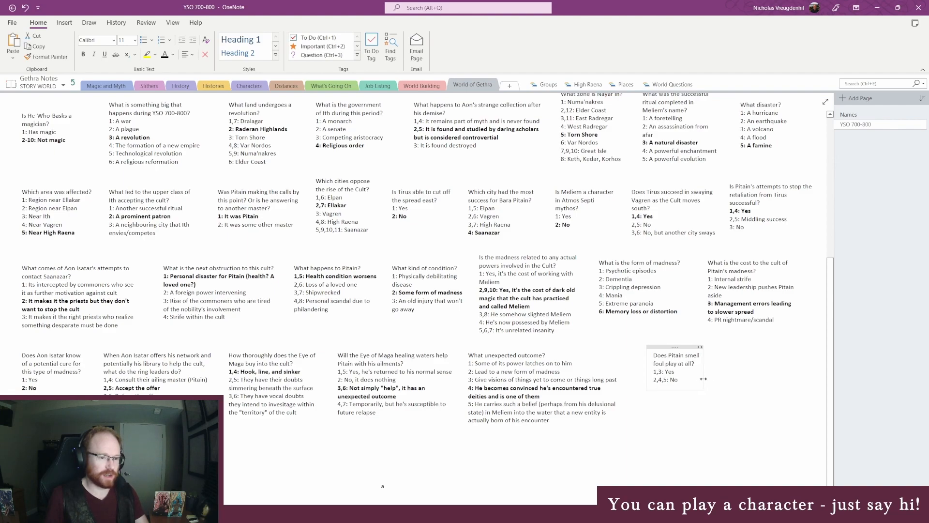
pyautogui.moveTo(675, 347); pyautogui.dragTo(692, 368)
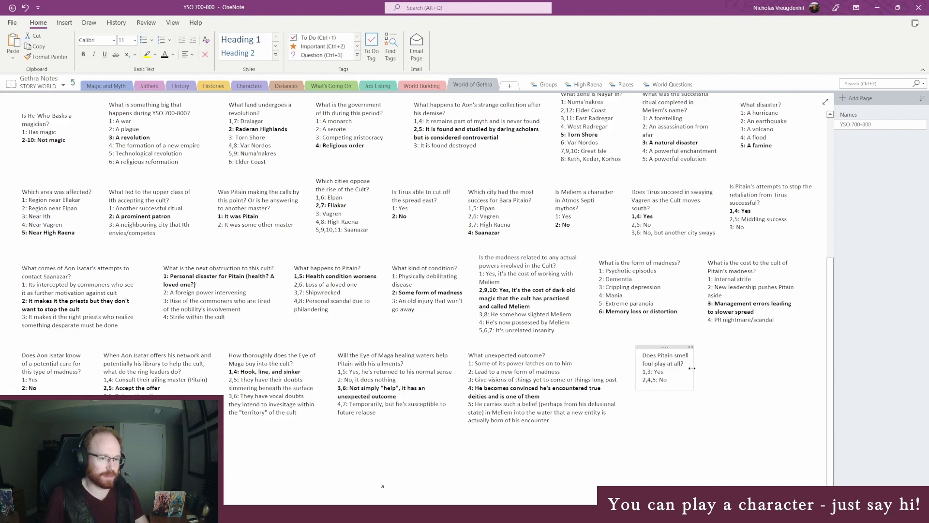
pyautogui.click(509, 444)
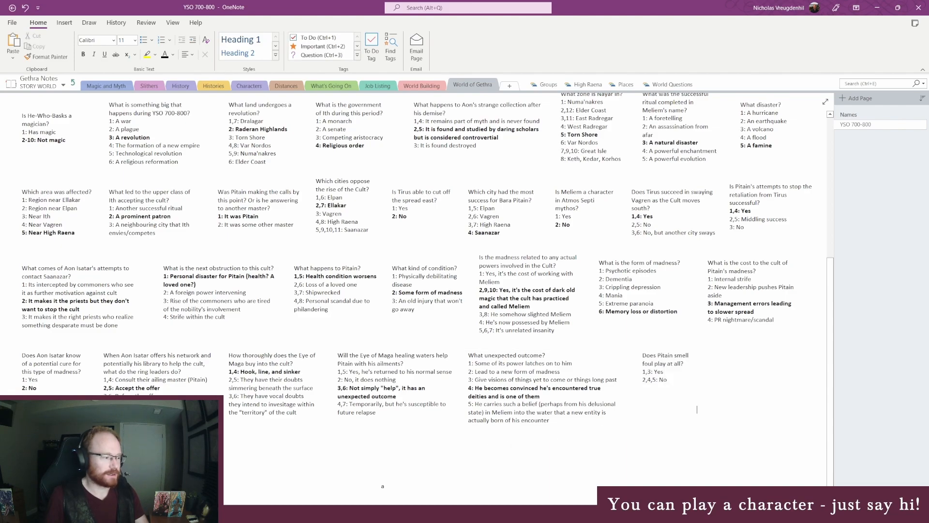
pyautogui.click(194, 514)
pyautogui.click(236, 478)
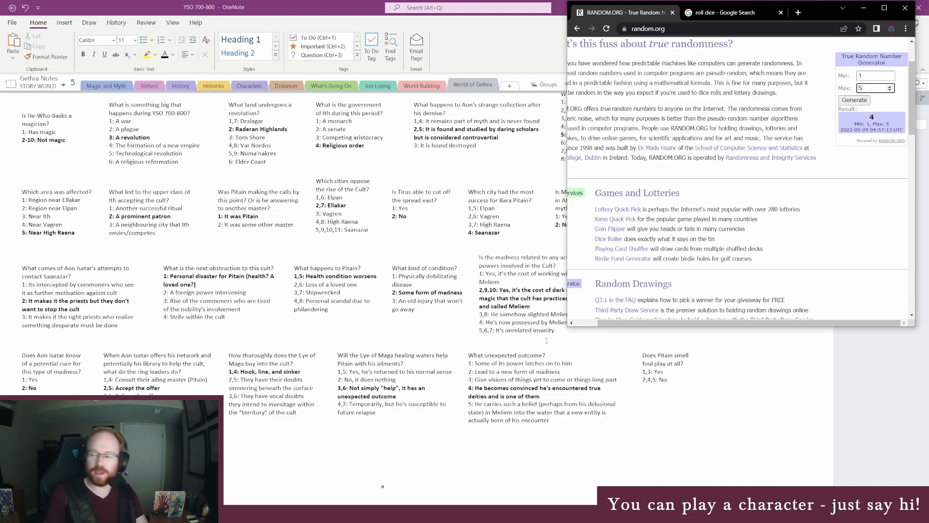
pyautogui.click(674, 364)
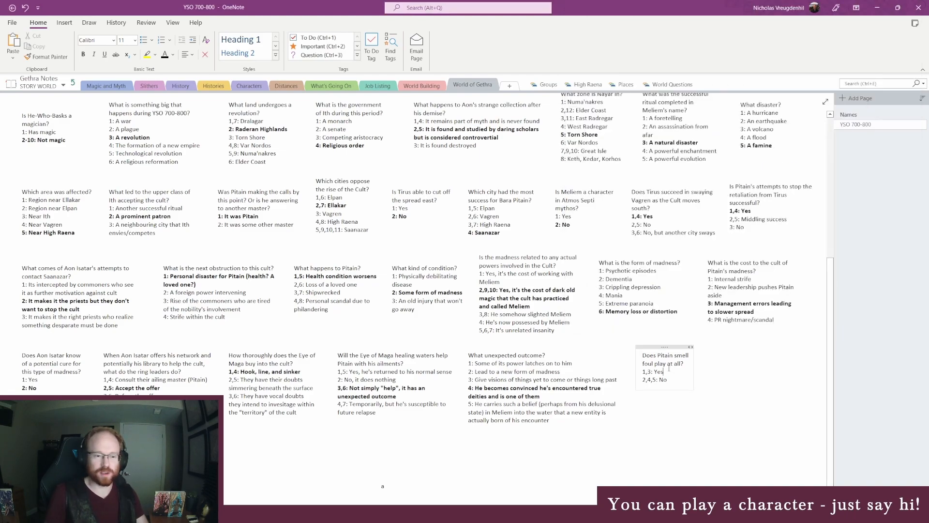
pyautogui.click(674, 346)
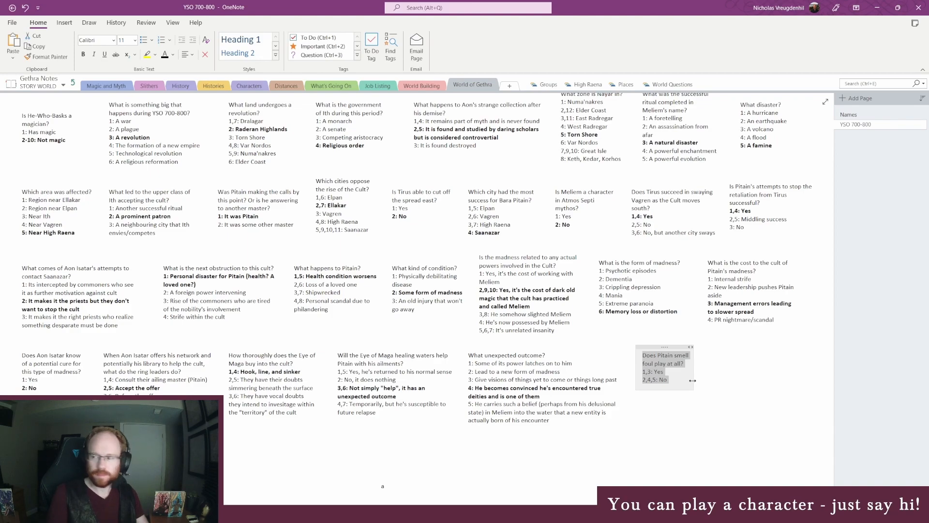
# - Add a third answer, "6,7: He just happens to decide to target Aon's network", to the foul play note and widen the note to fit
pyautogui.click(692, 380)
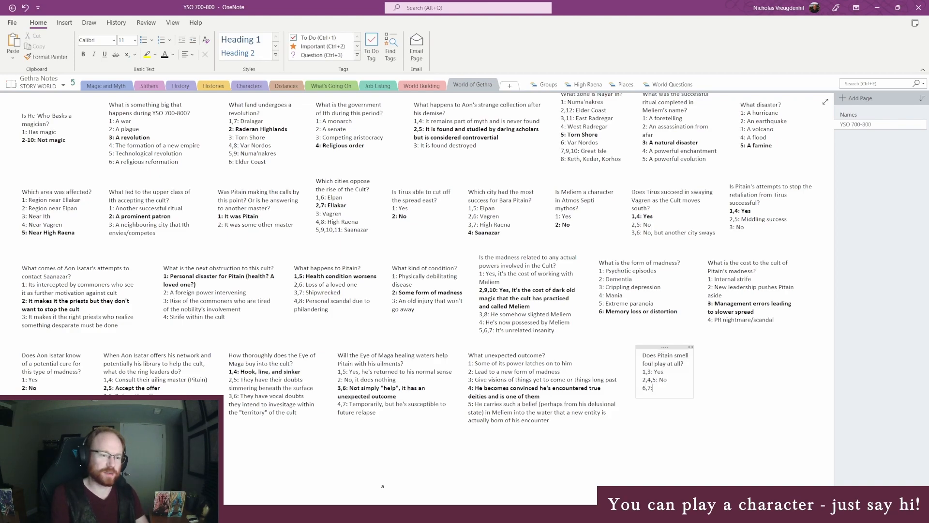
pyautogui.write('He just')
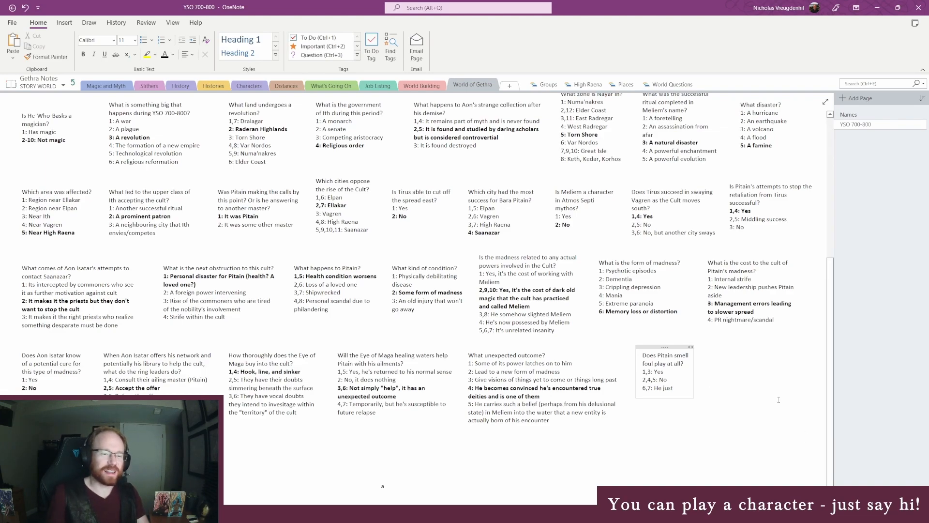
pyautogui.moveTo(693, 374); pyautogui.dragTo(703, 374)
pyautogui.write('happens to decid')
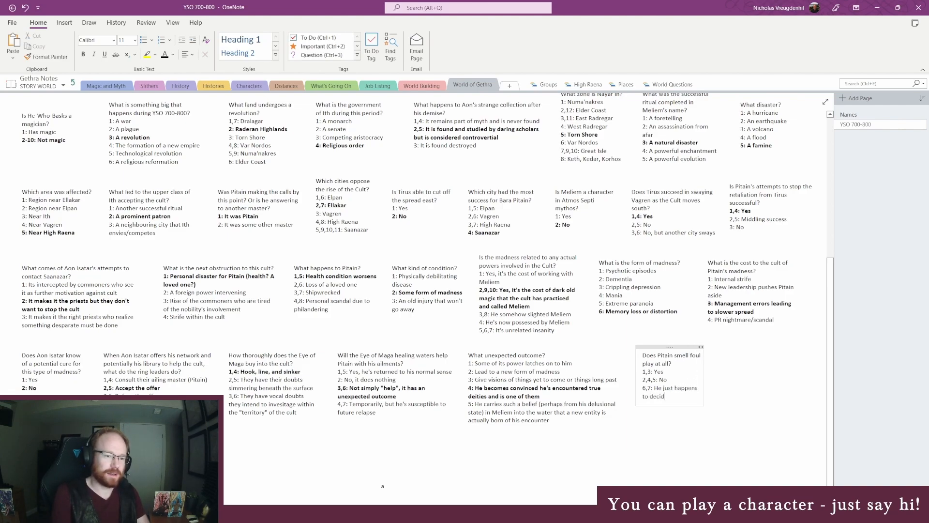
pyautogui.write('e to target Aon')
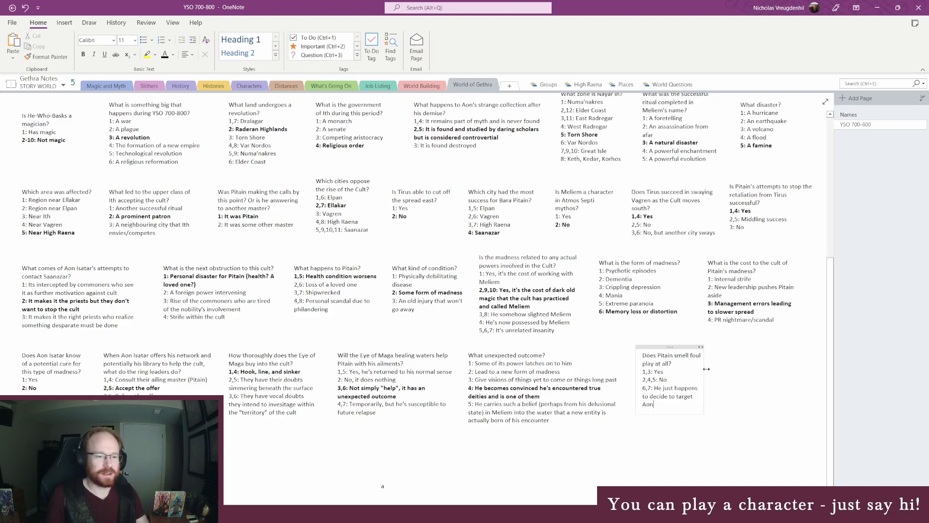
pyautogui.moveTo(705, 368); pyautogui.dragTo(710, 369)
pyautogui.click(682, 380)
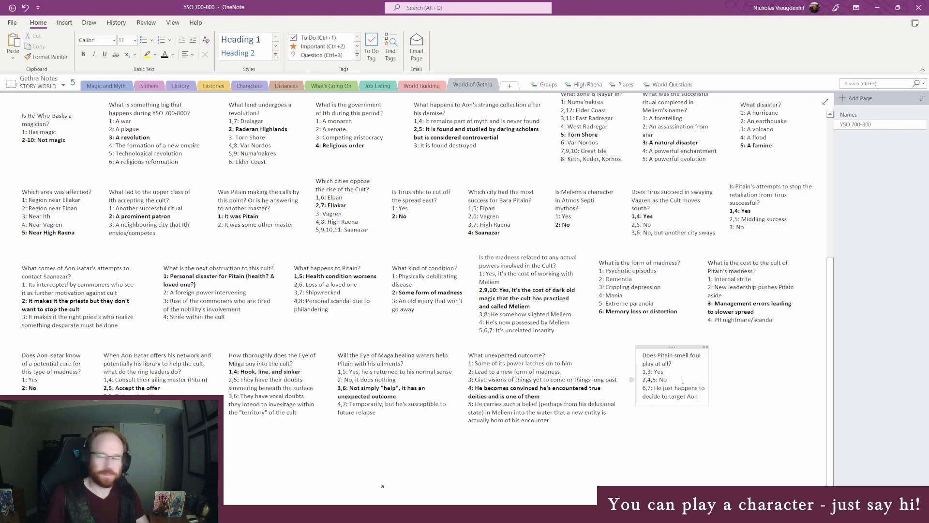
pyautogui.click(692, 410)
pyautogui.write("'s")
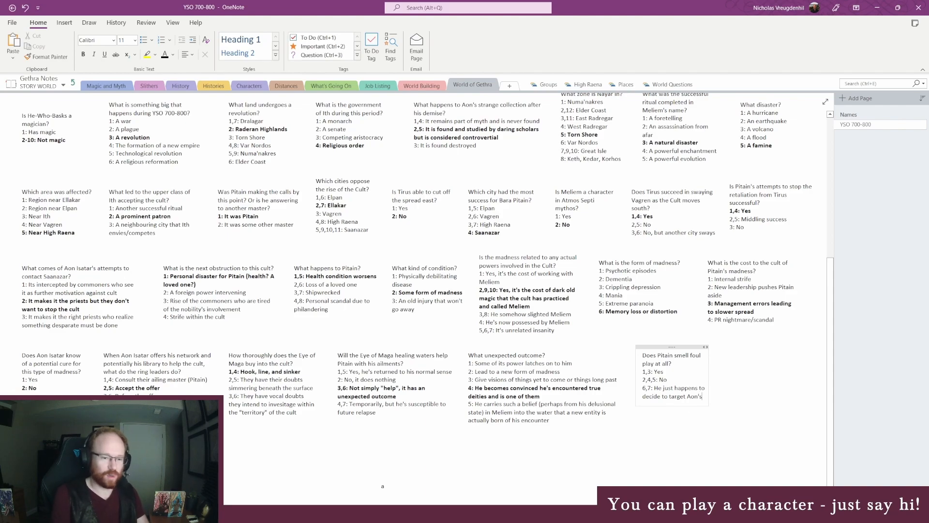
pyautogui.write(' network')
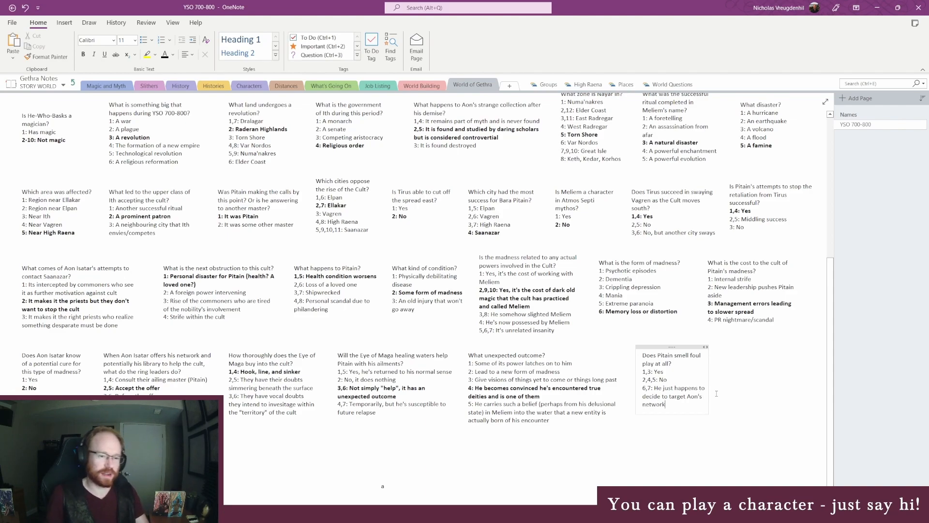
# - Widen the foul play note slightly and reduce the third answer's roll numbers to 6 only
pyautogui.click(710, 377)
pyautogui.moveTo(710, 376); pyautogui.dragTo(711, 376)
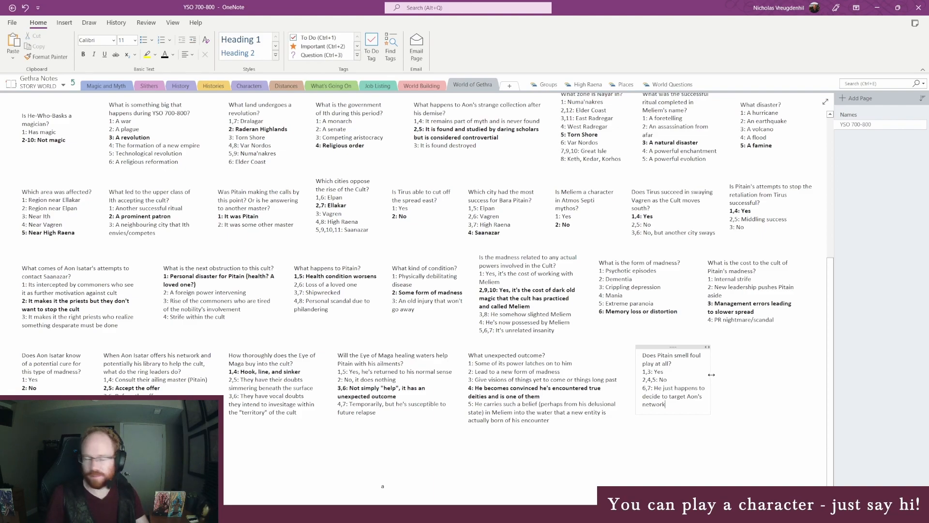
pyautogui.click(674, 378)
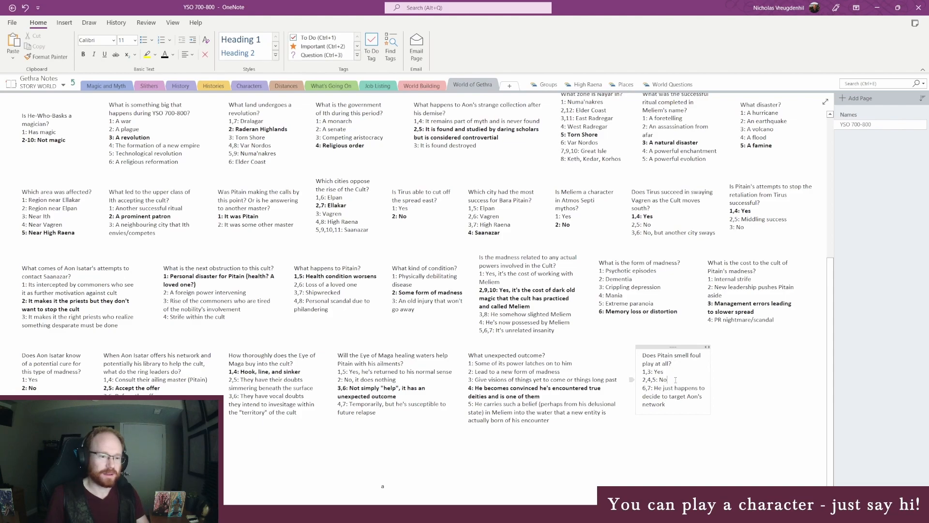
pyautogui.click(668, 379)
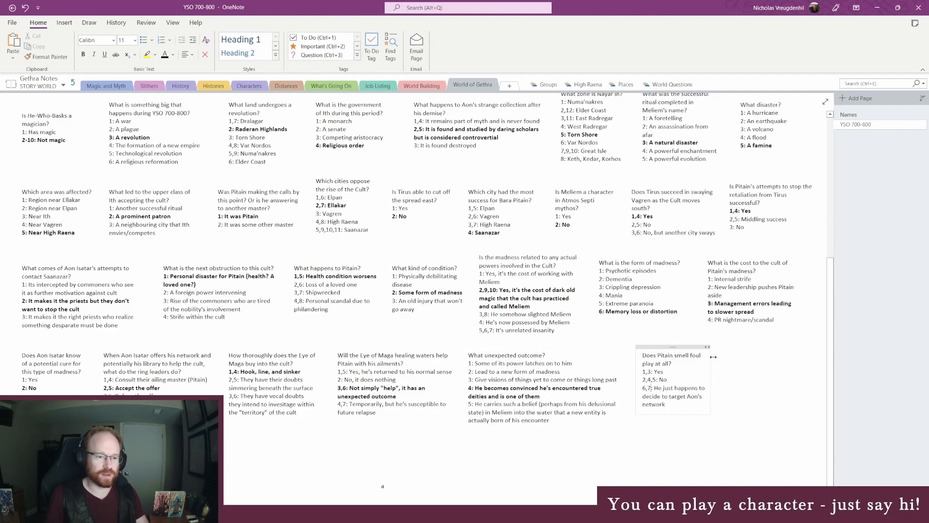
pyautogui.click(675, 406)
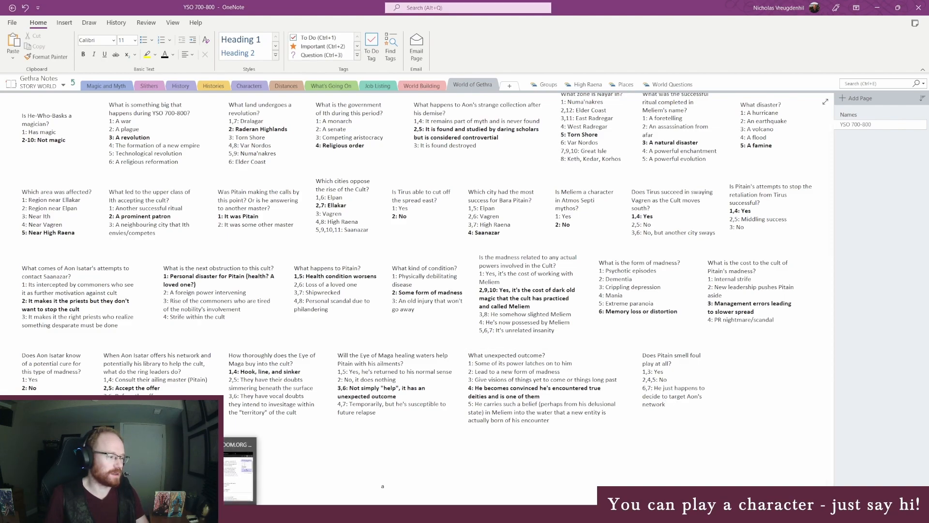
pyautogui.click(652, 388)
pyautogui.press('BackSpace')
pyautogui.press('BackSpace')
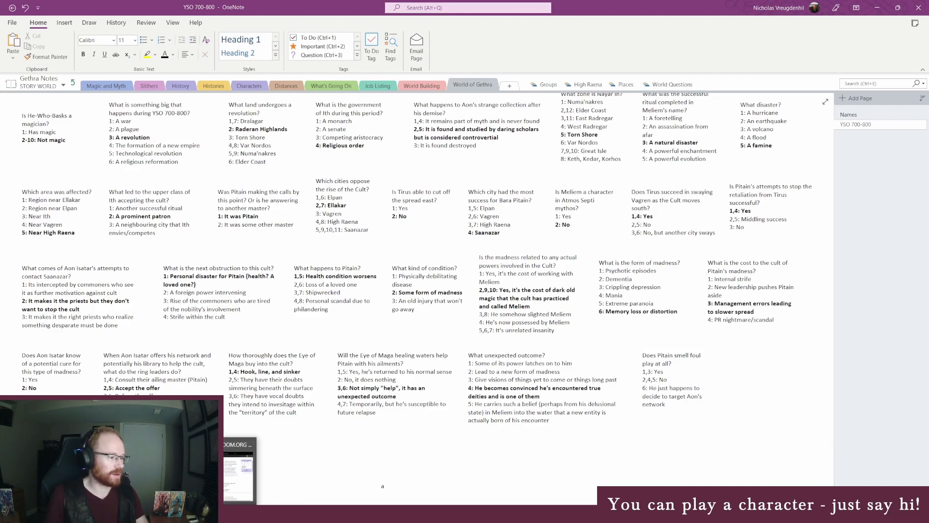
# - Switch to the Google dice roller in the browser, place its window over the notes and roll one six-sided die
pyautogui.hotkey('alt', 'Tab')
pyautogui.hotkey('alt', 'Tab')
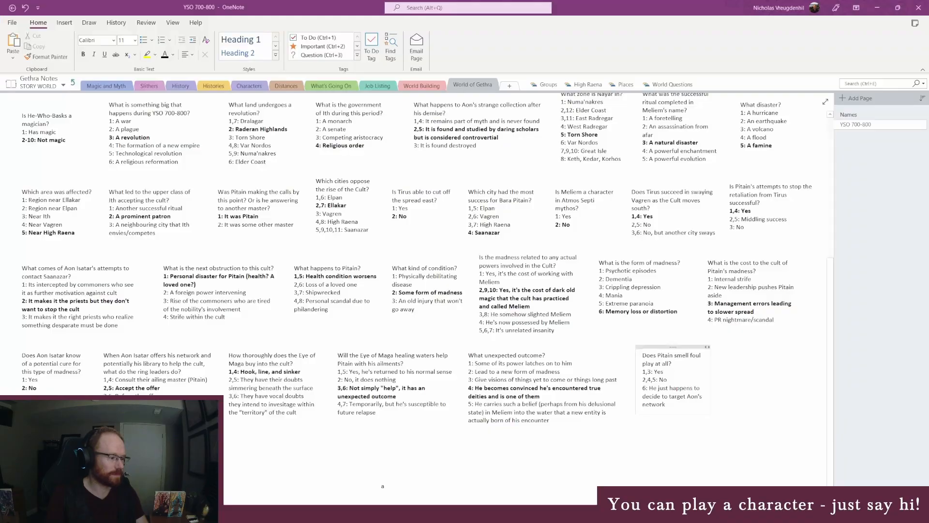
pyautogui.moveTo(169, 513)
pyautogui.click(227, 477)
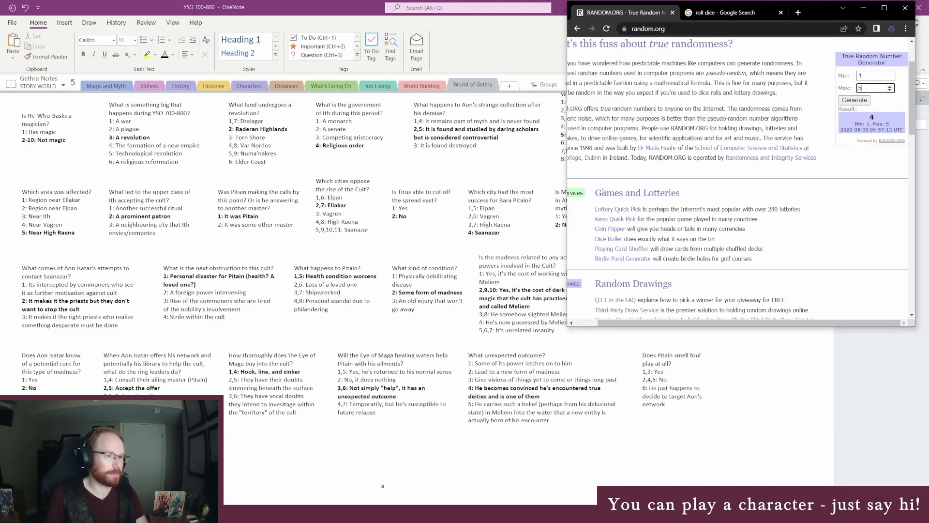
pyautogui.click(720, 12)
pyautogui.moveTo(815, 12); pyautogui.dragTo(439, 89)
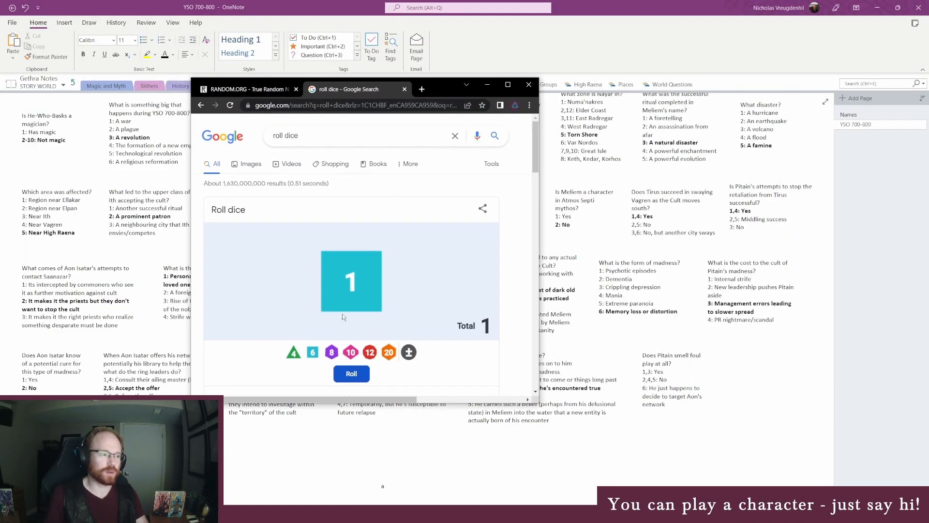
pyautogui.click(351, 281)
pyautogui.click(313, 353)
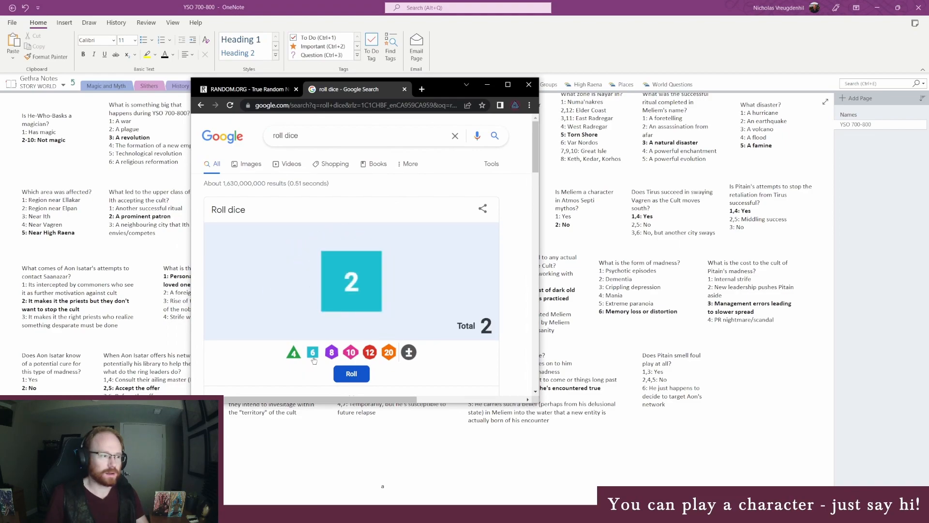
# - Return to the notes and bold the answer "2,4,5: No" in the foul play note
pyautogui.click(664, 382)
pyautogui.moveTo(629, 379); pyautogui.dragTo(666, 345)
pyautogui.click(735, 369)
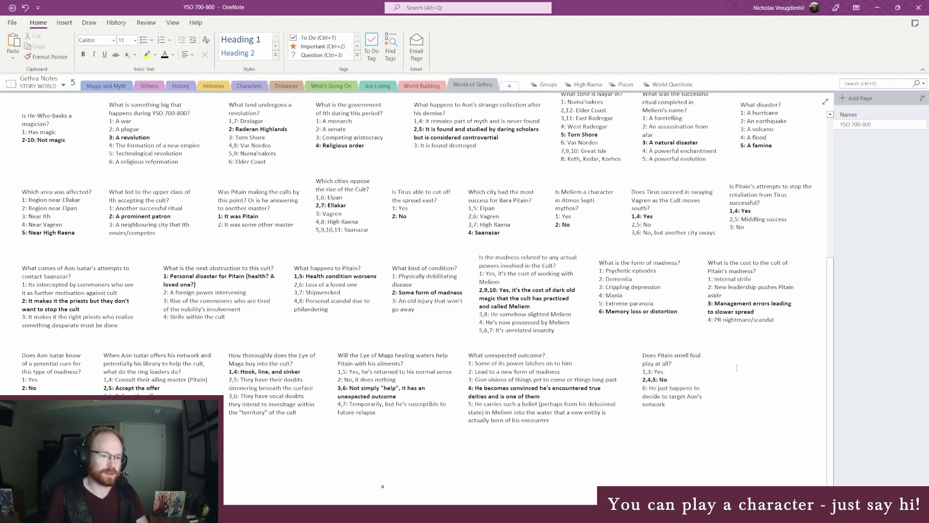
pyautogui.moveTo(707, 366); pyautogui.dragTo(706, 366)
pyautogui.click(741, 355)
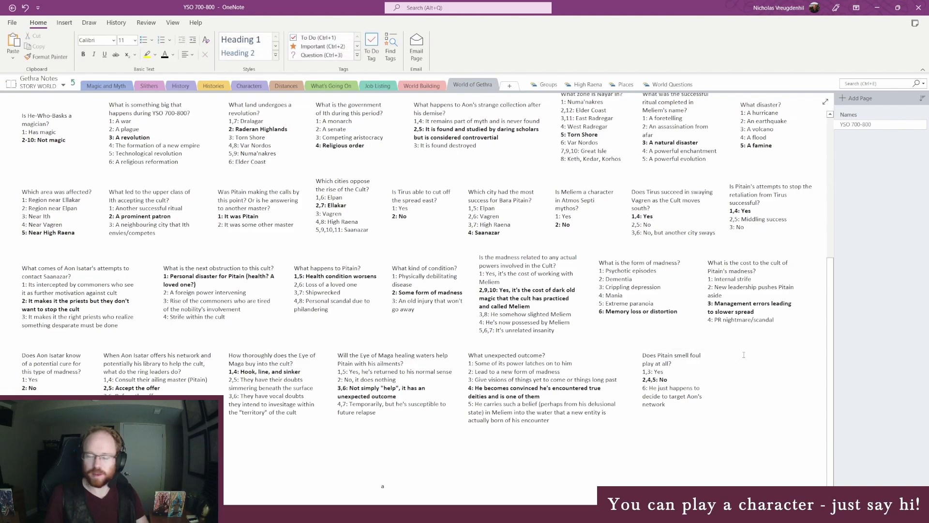
# - Switch to the World Anvil article and extend the Aon Isatar sentence on line 18 with ", slightly weakening some of the Cult's organization."
pyautogui.hotkey('alt', 'Tab')
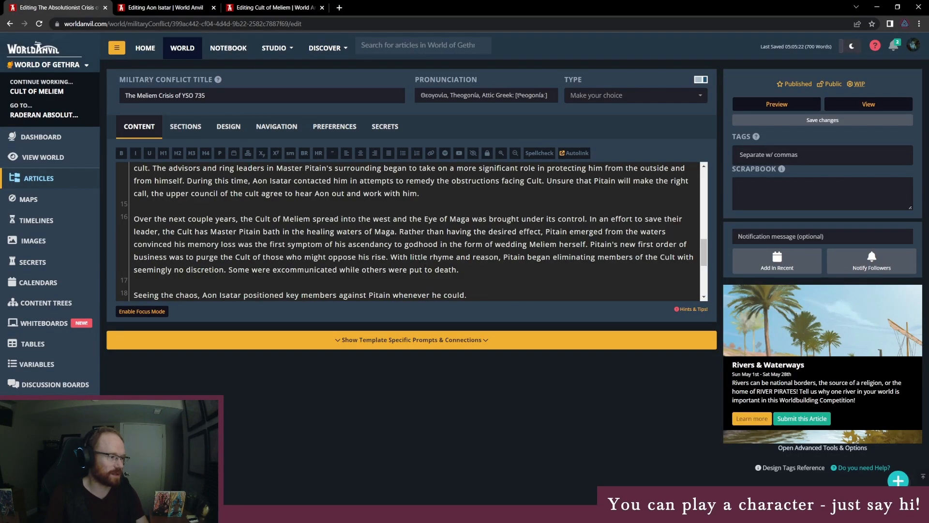
pyautogui.scroll(-2, 335, 227)
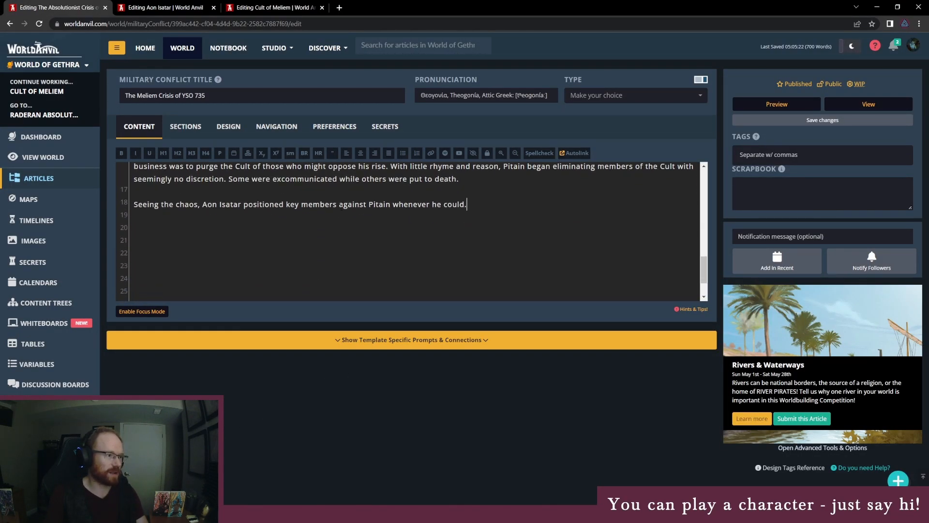
pyautogui.scroll(1, 338, 224)
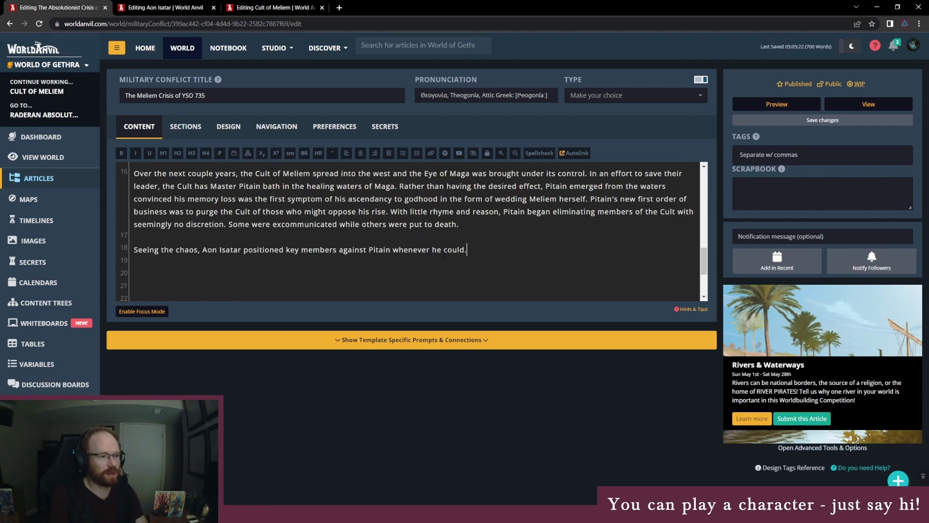
pyautogui.press('BackSpace')
pyautogui.write(", slightly weakening some of the Cult's roa")
pyautogui.press('BackSpace')
pyautogui.press('BackSpace')
pyautogui.press('BackSpace')
pyautogui.write('organization.')
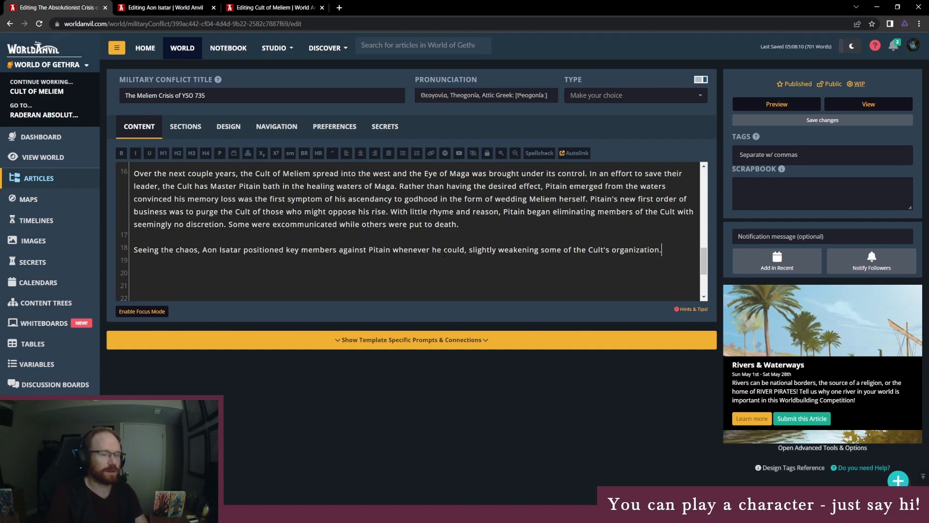
# - Look through the available military conflict types for the article without choosing one
pyautogui.click(629, 95)
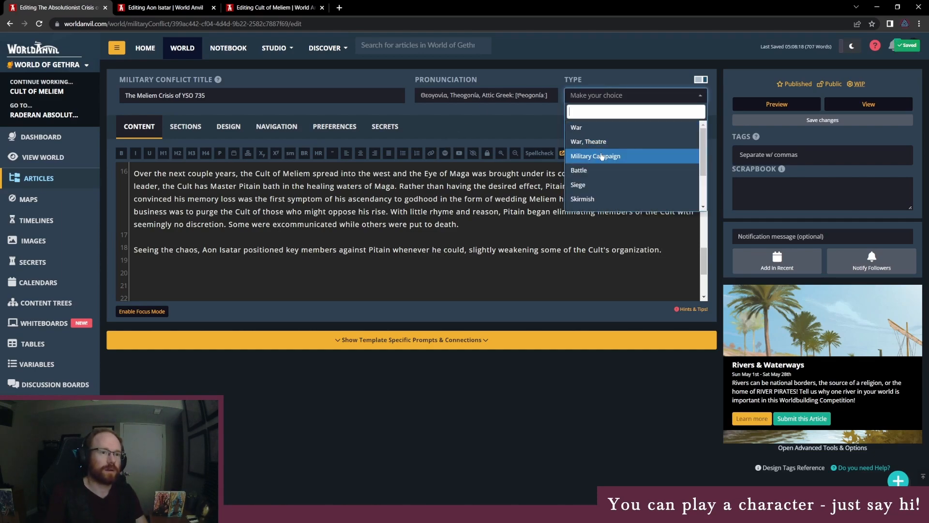
pyautogui.scroll(-3, 617, 177)
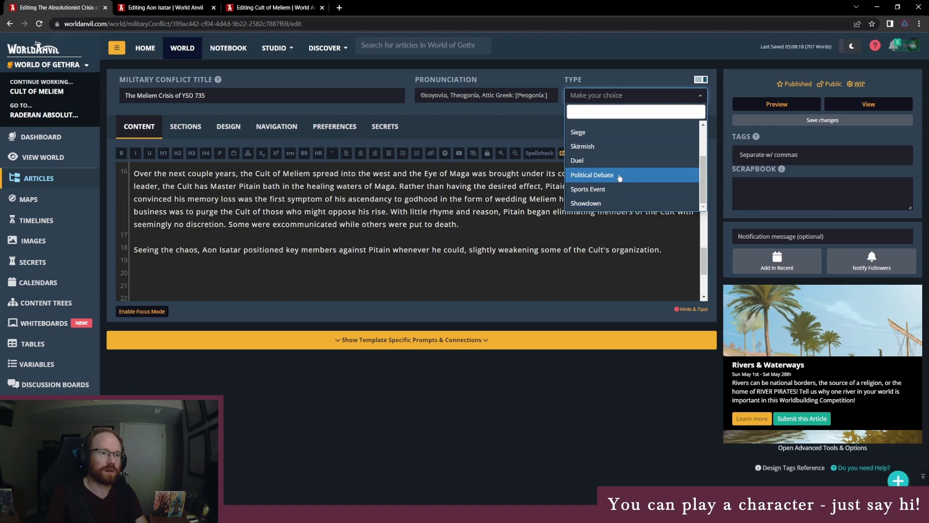
pyautogui.scroll(3, 624, 201)
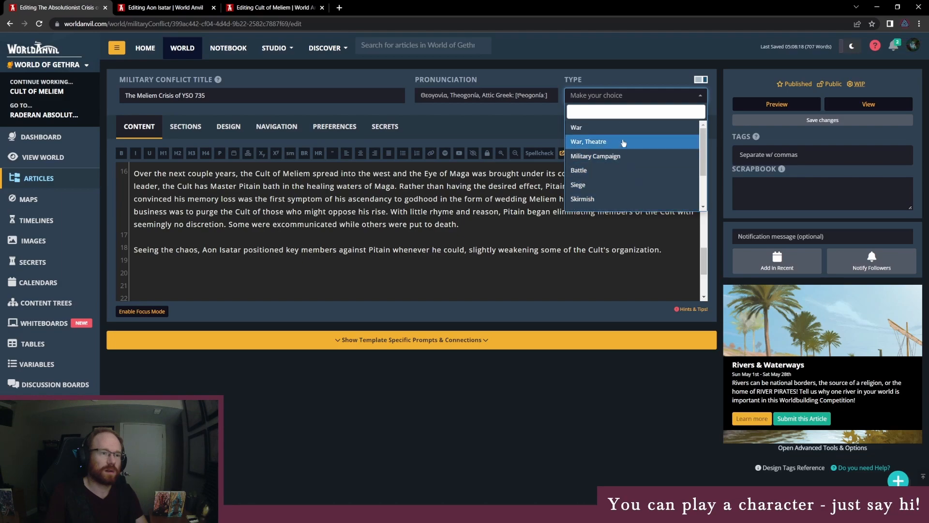
pyautogui.scroll(-3, 610, 204)
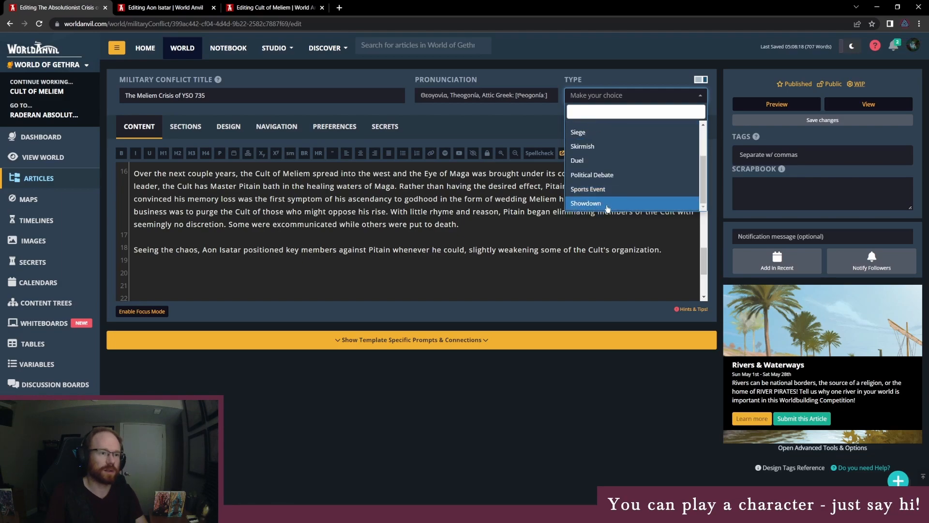
pyautogui.click(515, 236)
pyautogui.click(493, 250)
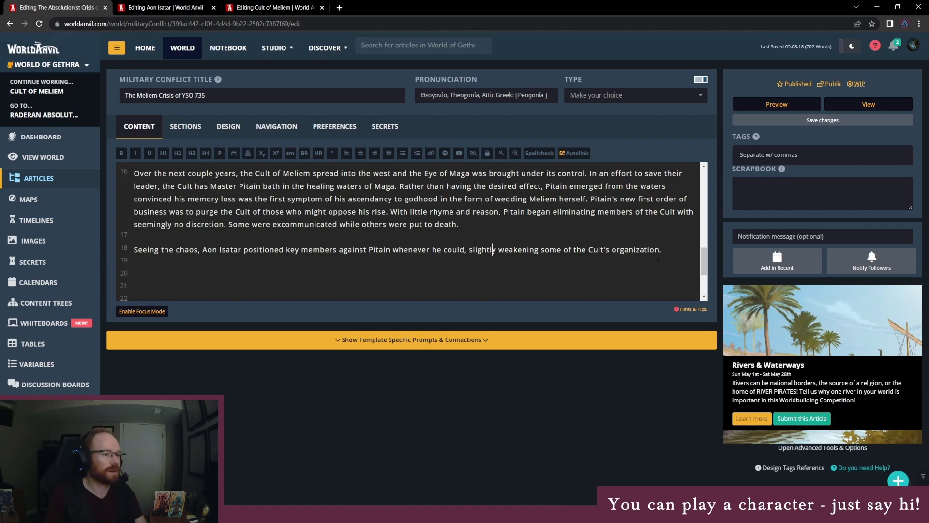
pyautogui.click(214, 99)
pyautogui.moveTo(214, 100); pyautogui.dragTo(123, 106)
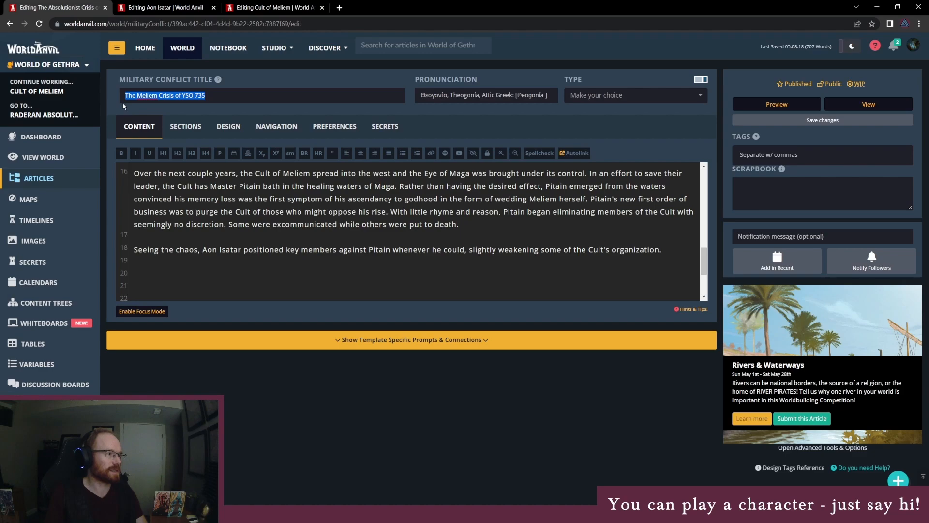
pyautogui.hotkey('ctrl', 'shift', 'Right')
pyautogui.hotkey('ctrl', 'shift', 'Right')
pyautogui.hotkey('ctrl', 'shift', 'Right')
pyautogui.hotkey('ctrl', 'shift', 'Right')
pyautogui.hotkey('ctrl', 'shift', 'Right')
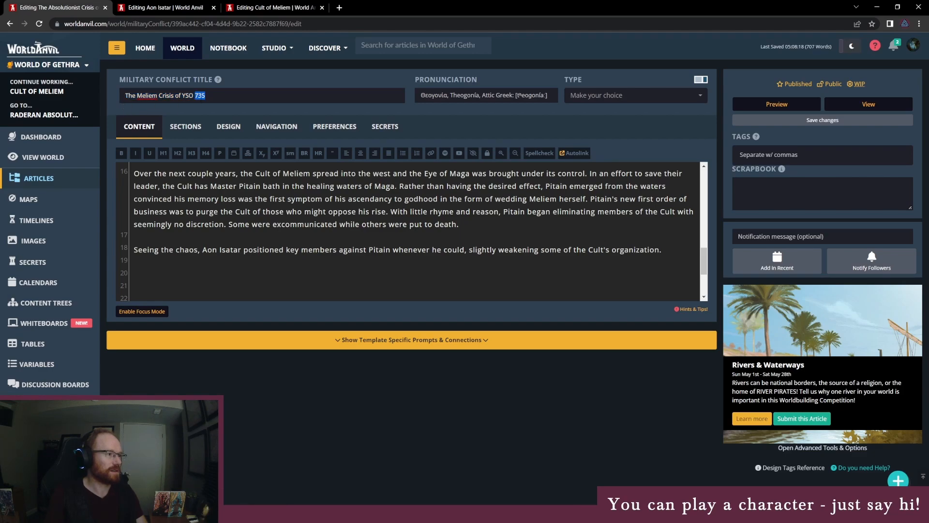
pyautogui.click(208, 95)
pyautogui.doubleClick(166, 95)
pyautogui.hotkey('shift', 'End')
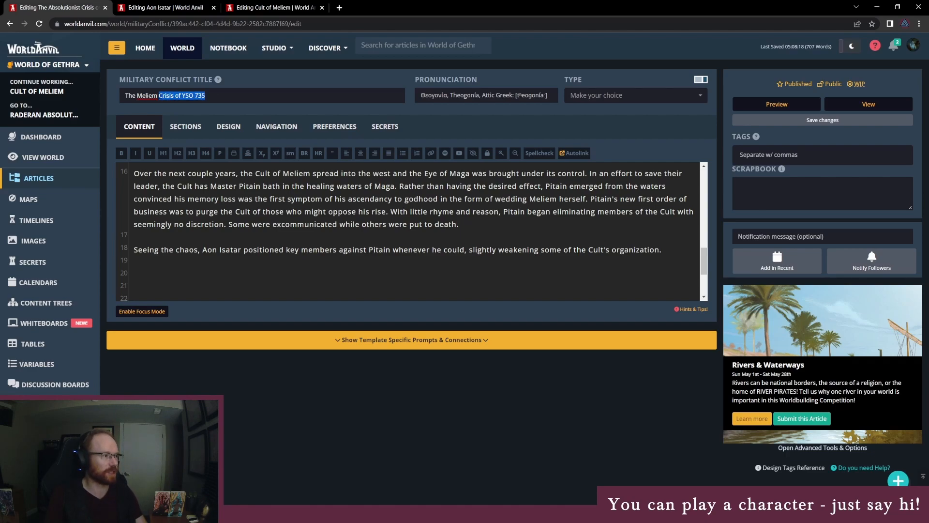
pyautogui.hotkey('ctrl', 'shift', 'Left')
pyautogui.hotkey('ctrl', 'shift', 'Left')
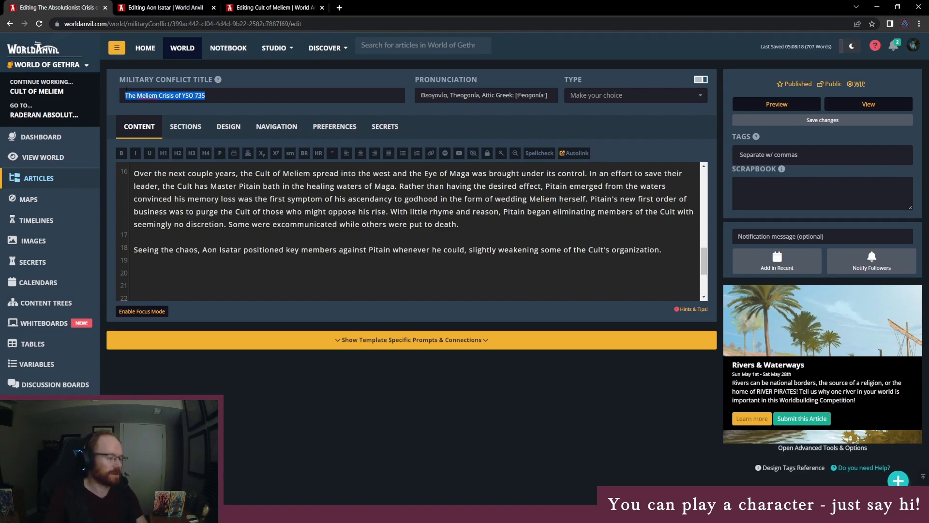
pyautogui.write('Rhe Rise of Me')
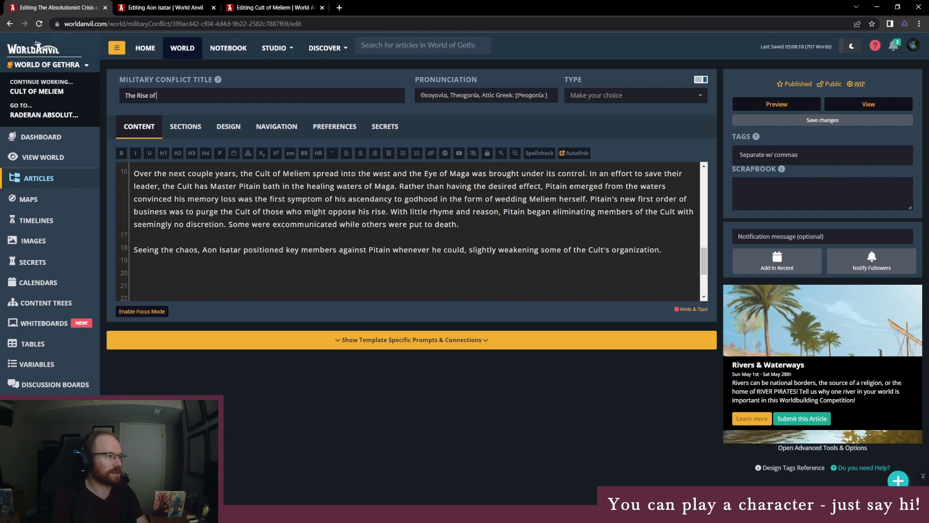
pyautogui.write('l')
# - Retitle the military conflict article "The Spread of Meliem" and save the changes
pyautogui.hotkey('ctrl', 'a')
pyautogui.write('The Spead')
pyautogui.press('BackSpace')
pyautogui.press('BackSpace')
pyautogui.press('BackSpace')
pyautogui.write('read of LeMeliem')
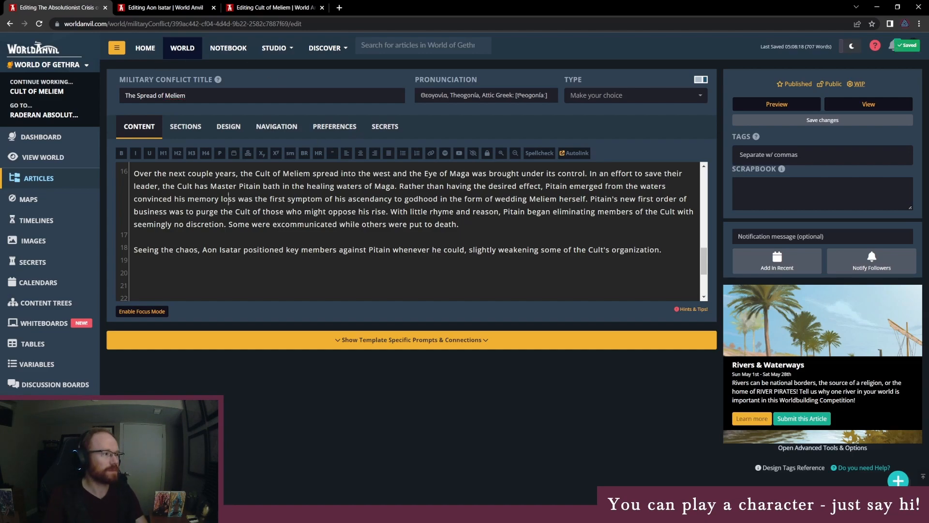
pyautogui.click(821, 121)
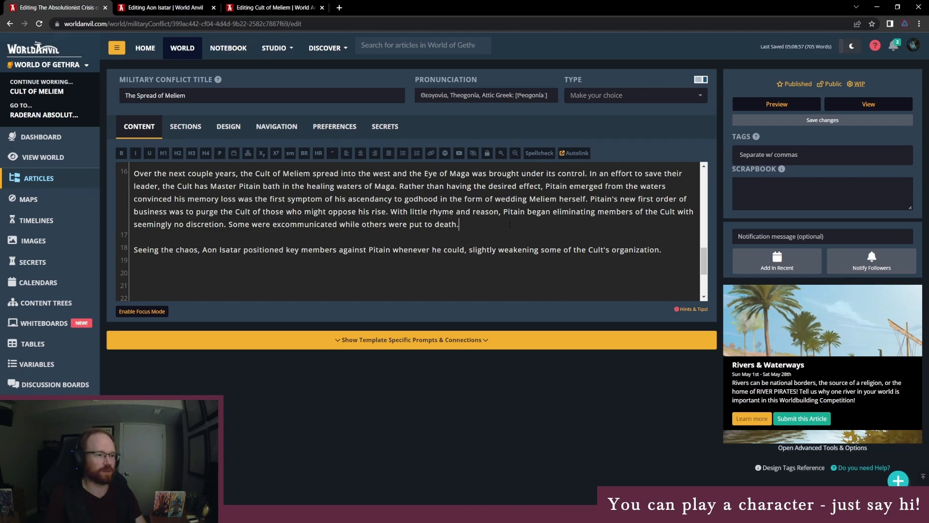
# - Reread the article from the "The Rise of Meliem" heading to the closing Aon Isatar paragraph, checking its sections and headings
pyautogui.scroll(1, 507, 224)
pyautogui.scroll(-1, 506, 246)
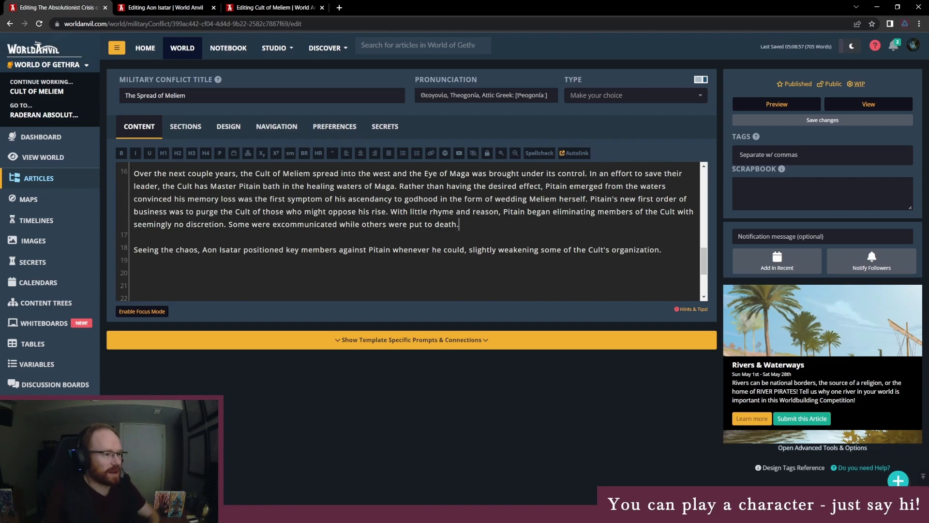
pyautogui.scroll(1, 412, 231)
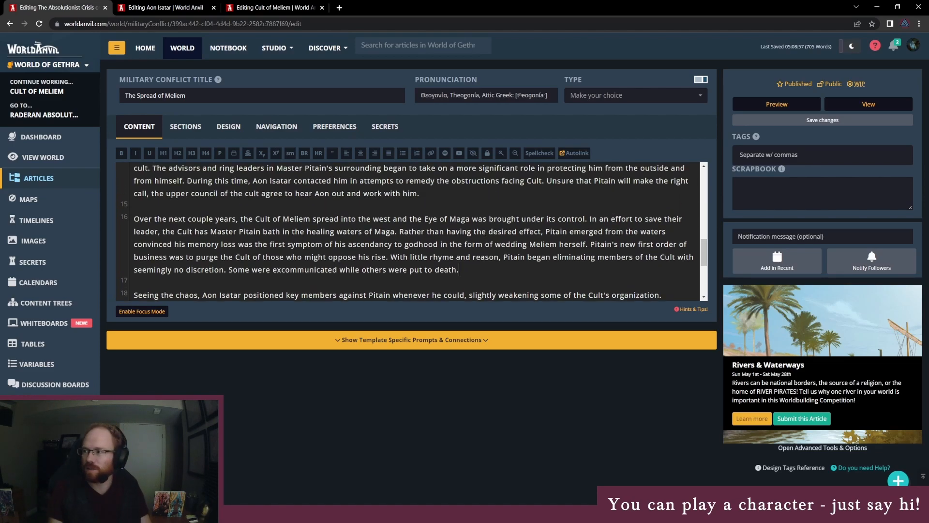
pyautogui.scroll(10, 412, 231)
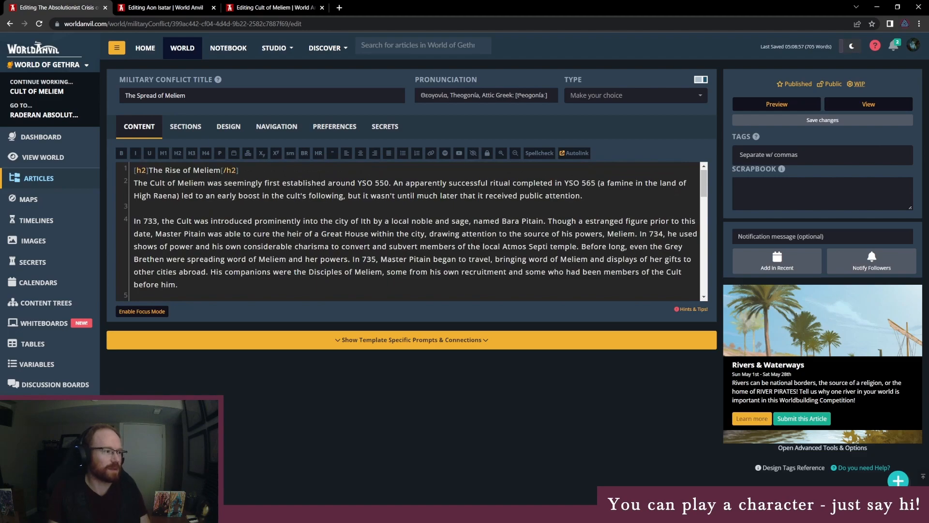
pyautogui.scroll(-3, 290, 203)
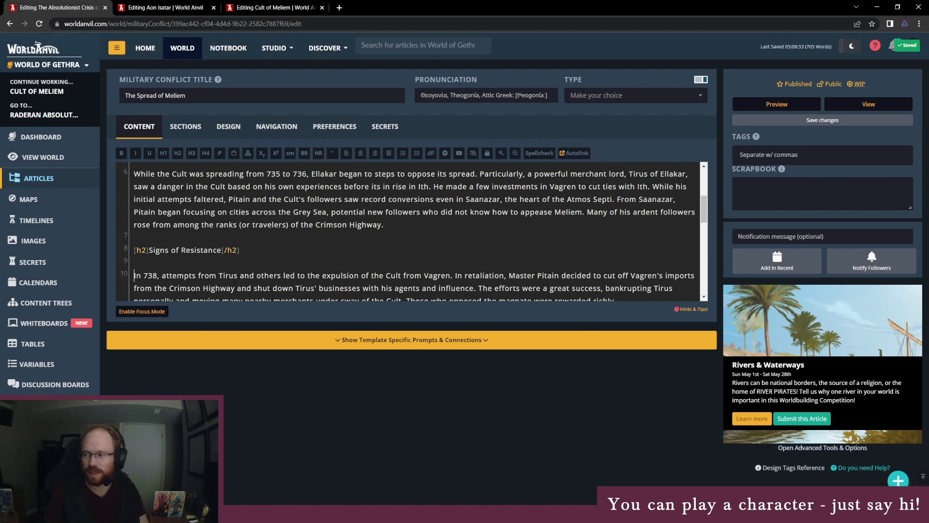
pyautogui.scroll(-5, 218, 287)
pyautogui.click(217, 283)
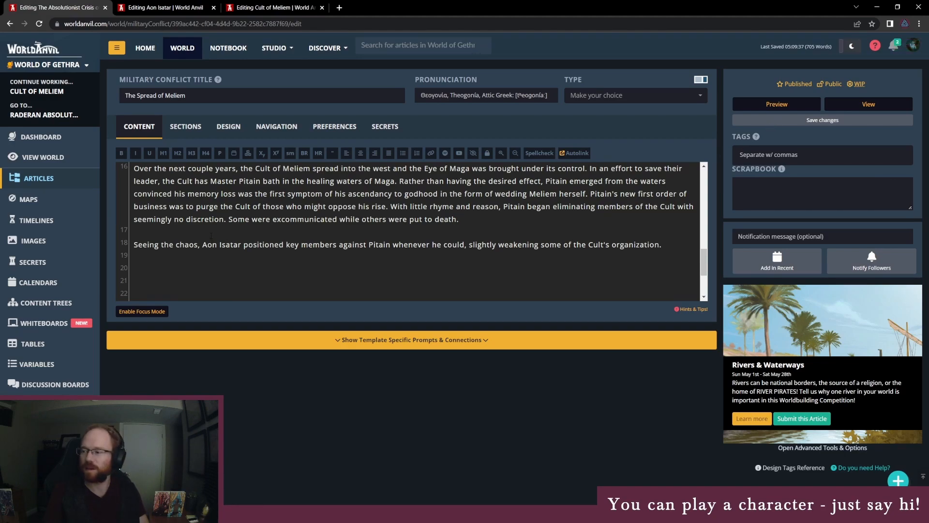
pyautogui.scroll(2, 211, 235)
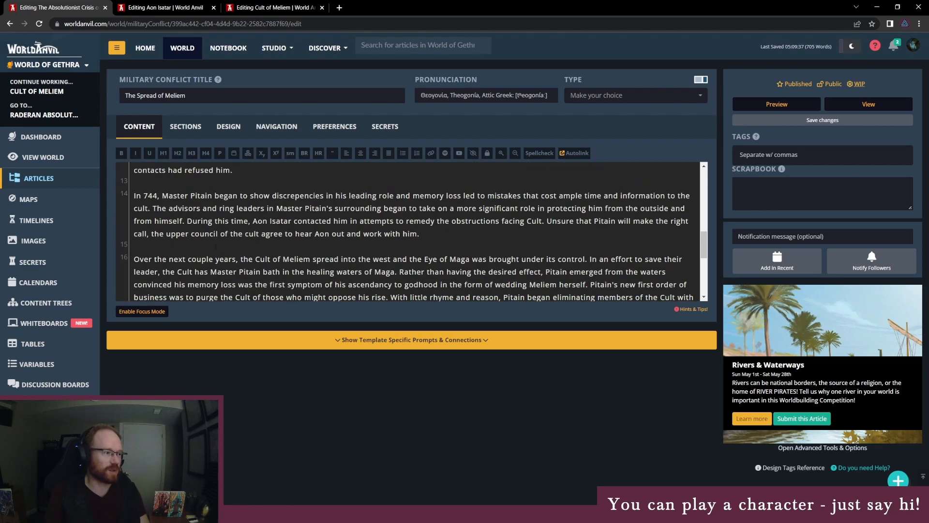
pyautogui.scroll(2, 245, 251)
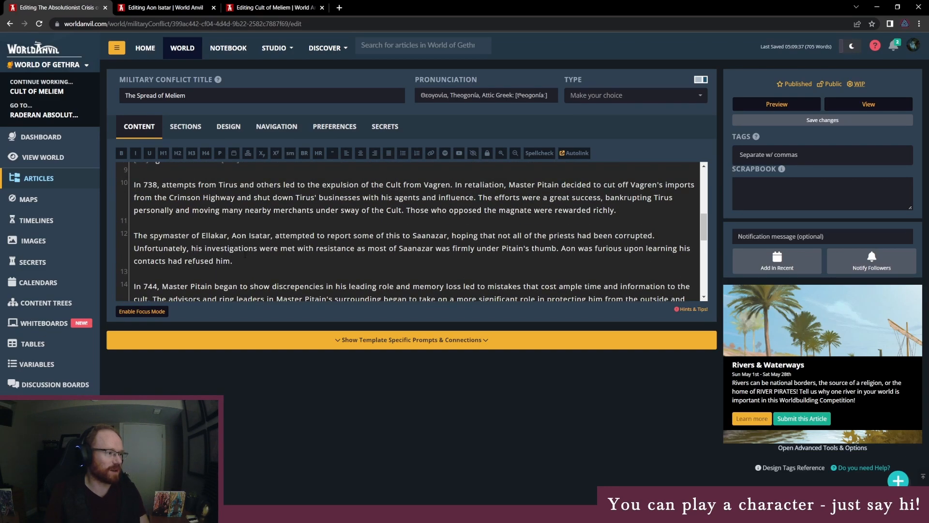
pyautogui.scroll(5, 245, 255)
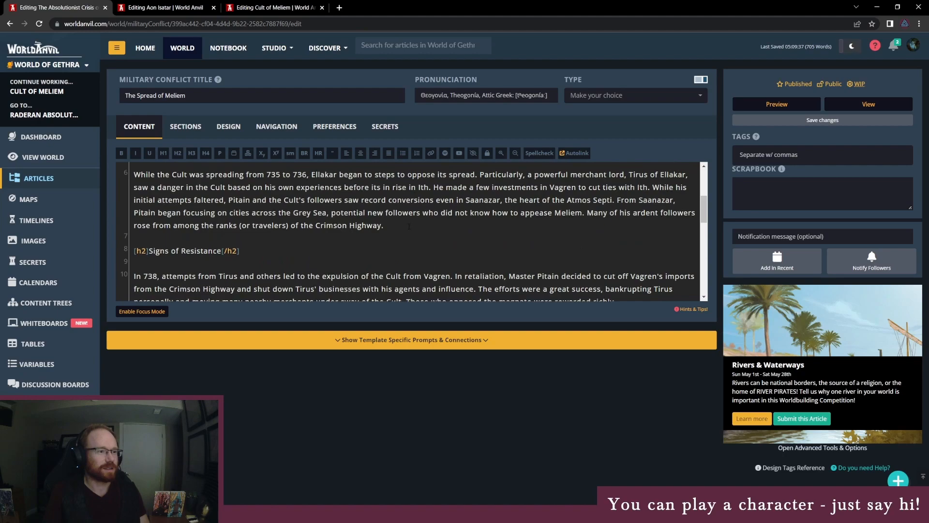
pyautogui.scroll(2, 411, 232)
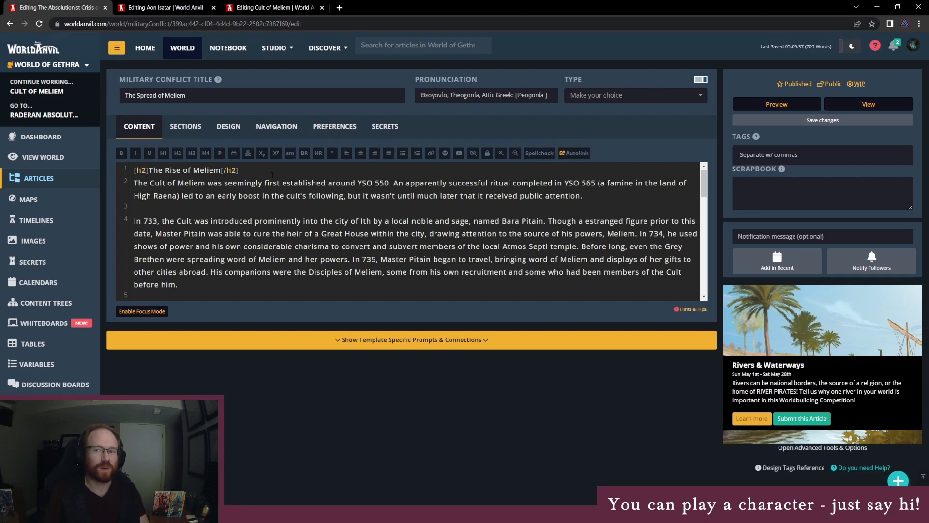
pyautogui.moveTo(243, 171); pyautogui.dragTo(102, 161)
pyautogui.click(163, 170)
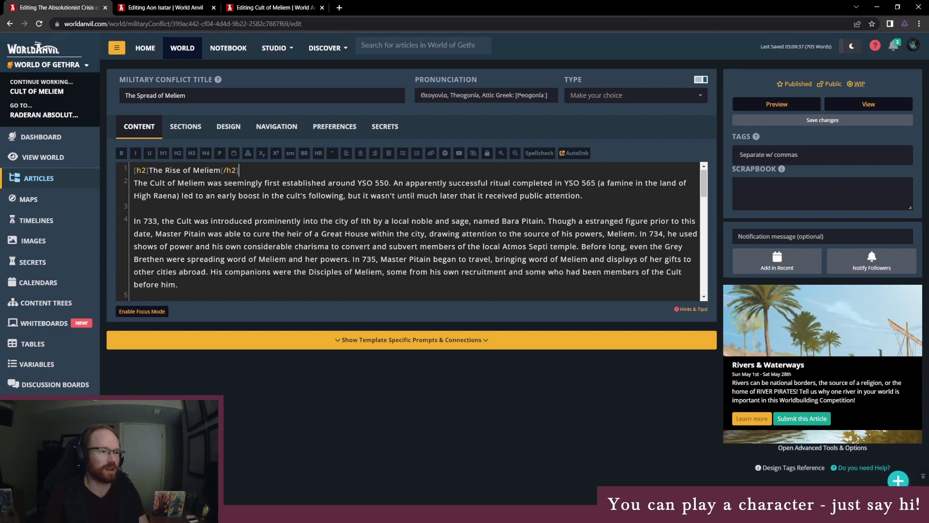
# - Save the article and open the world's list of articles
pyautogui.click(841, 124)
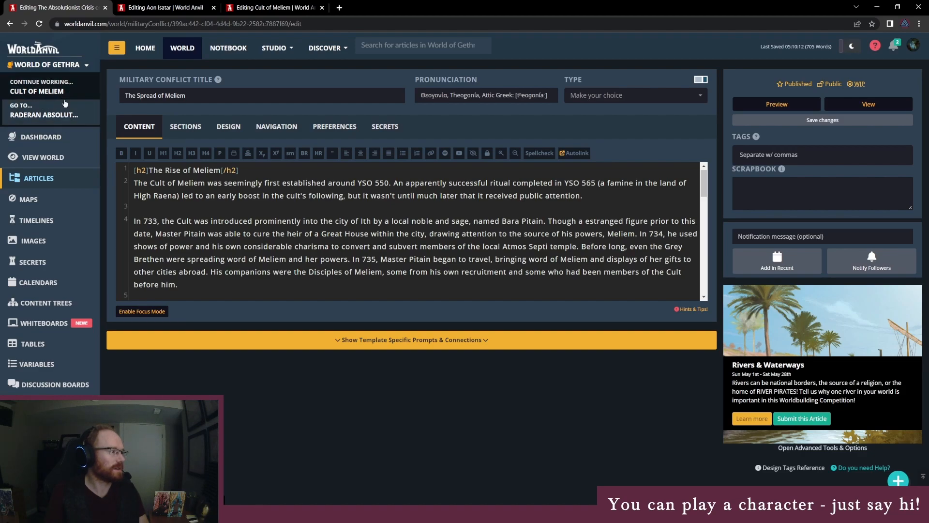
pyautogui.click(53, 179)
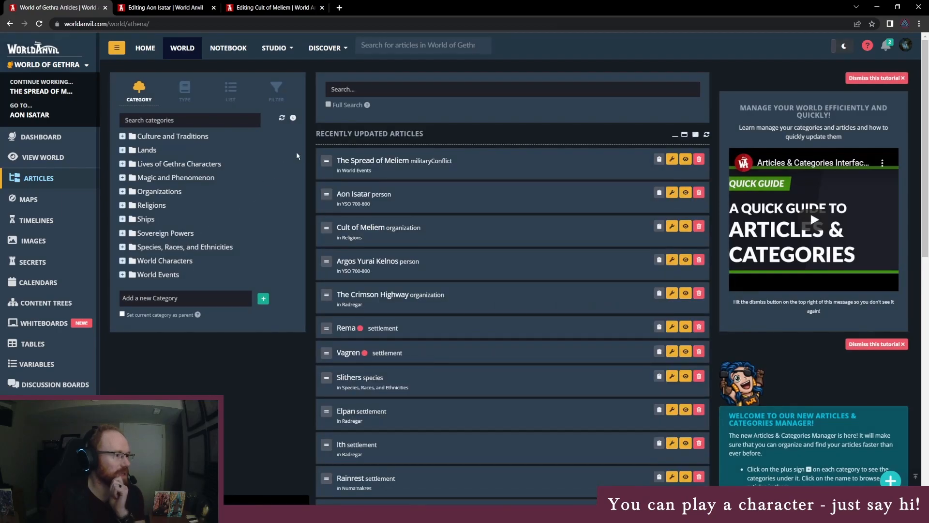